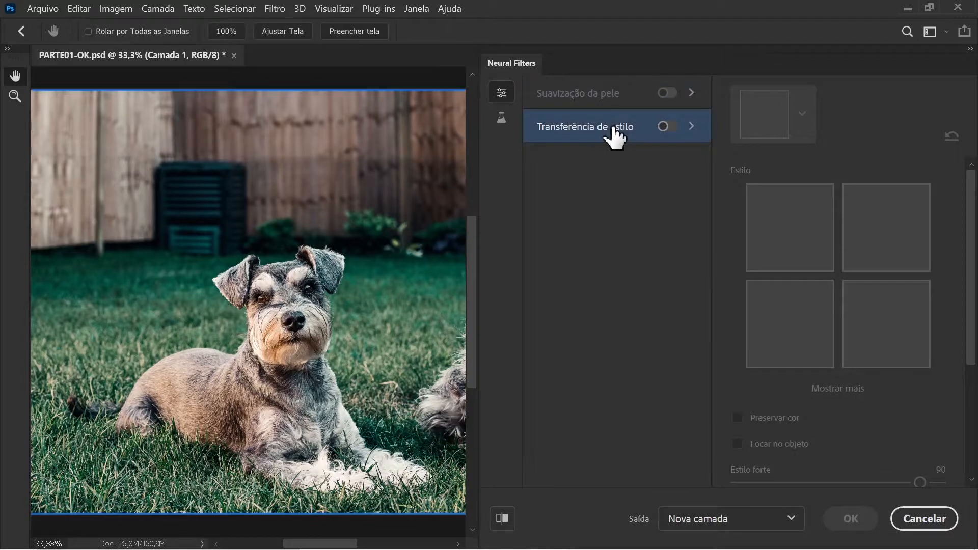
Enable the Transferência de estilo neural filter and choose the portrait of the bearded man in a yellow straw hat as style.
click(662, 134)
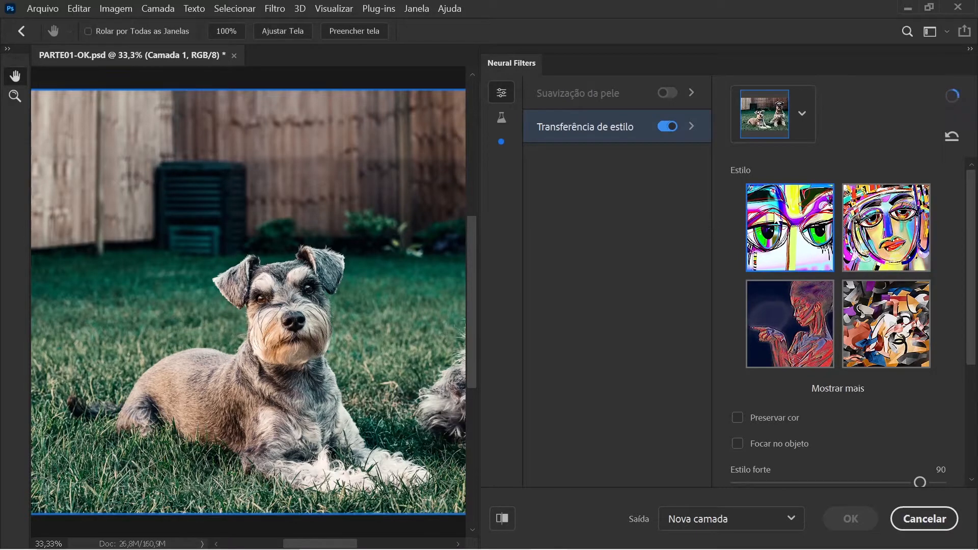
drag(976, 203, 972, 224)
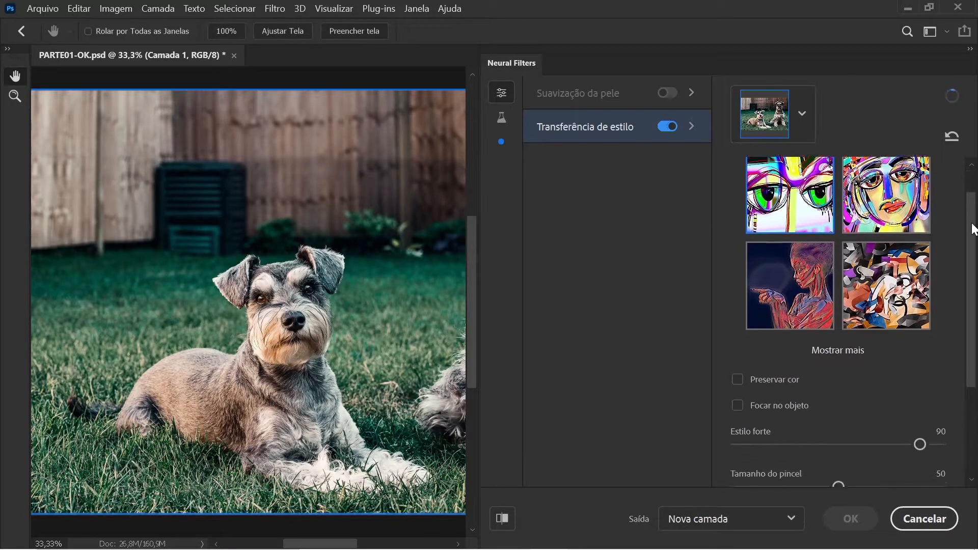
click(825, 349)
drag(974, 190, 976, 219)
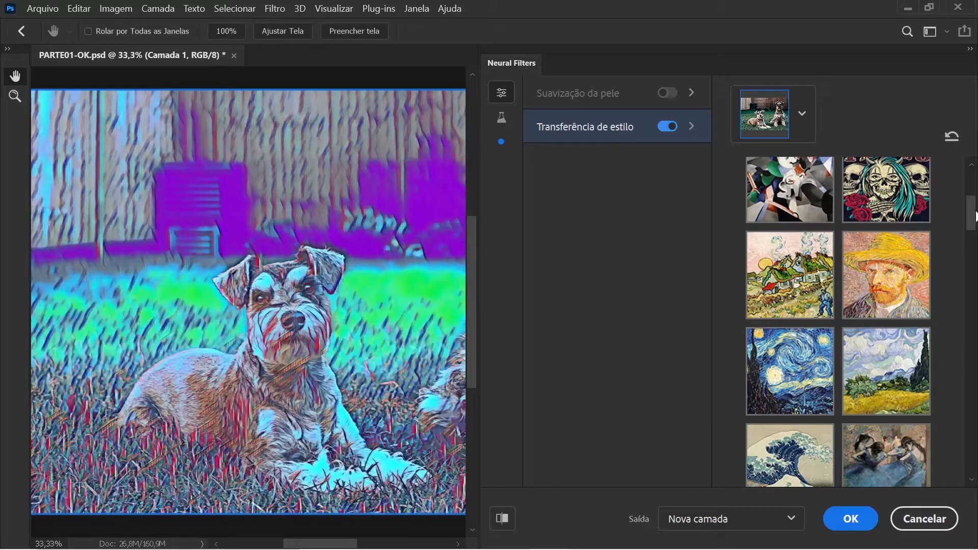
drag(976, 214, 976, 220)
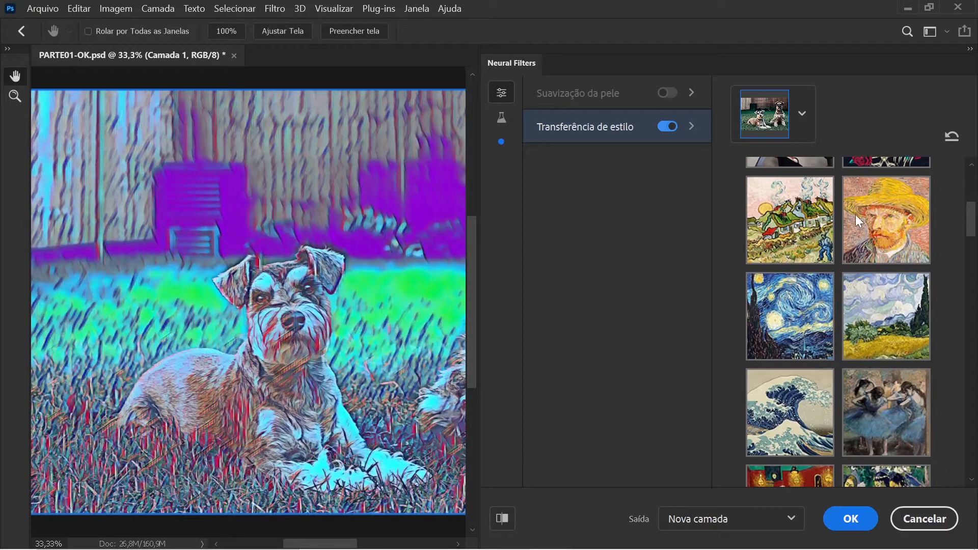
click(852, 228)
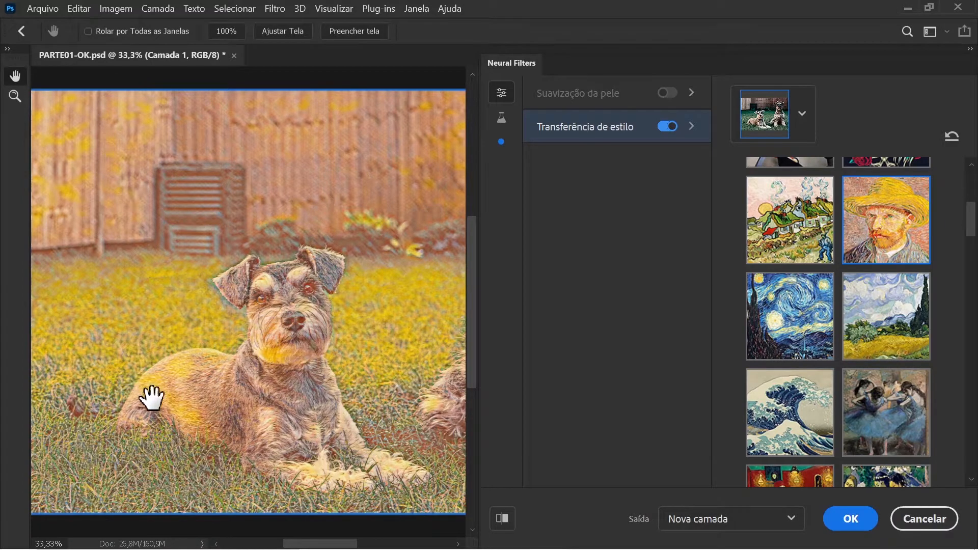
Examine the style transfer up close on the sitting dog's fur and the blurred background beside it.
drag(395, 332, 211, 325)
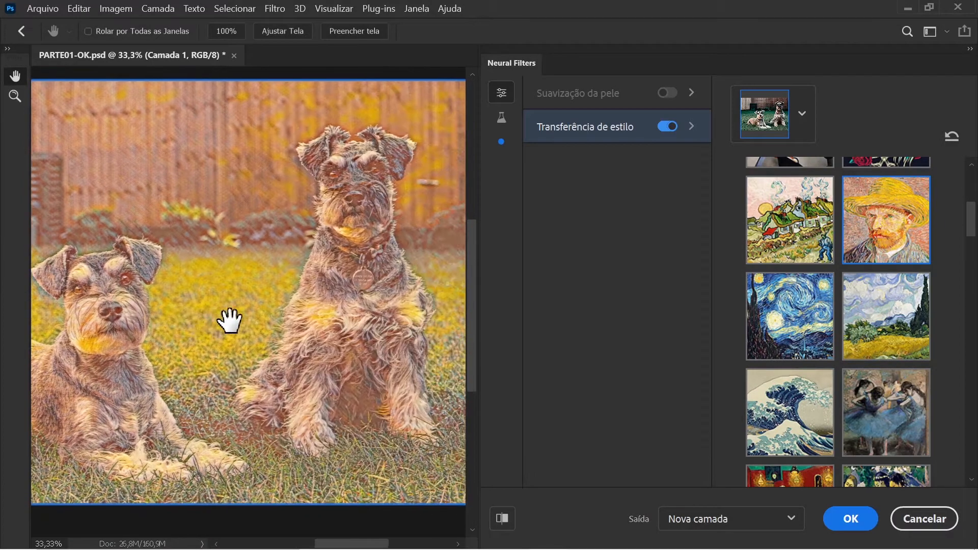
click(15, 96)
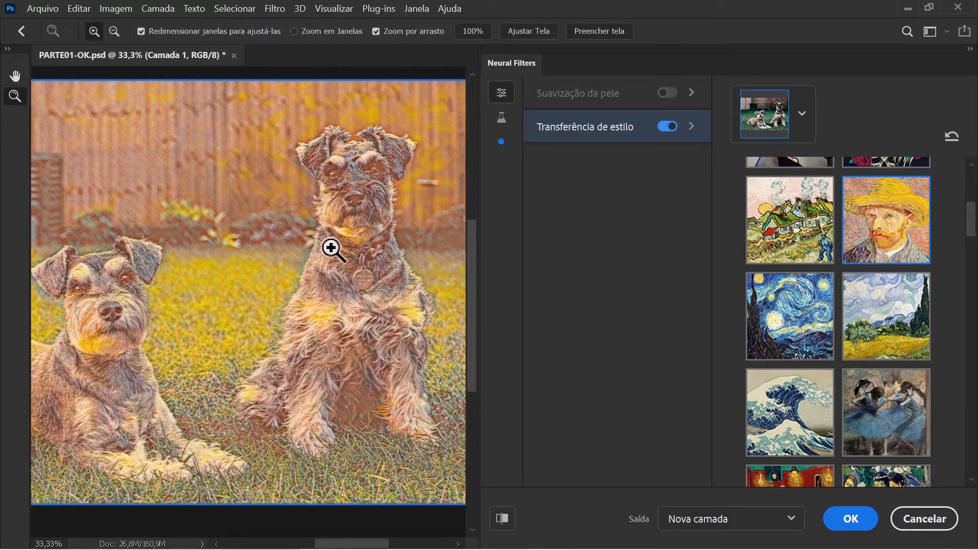
click(341, 251)
click(295, 240)
click(280, 239)
click(279, 238)
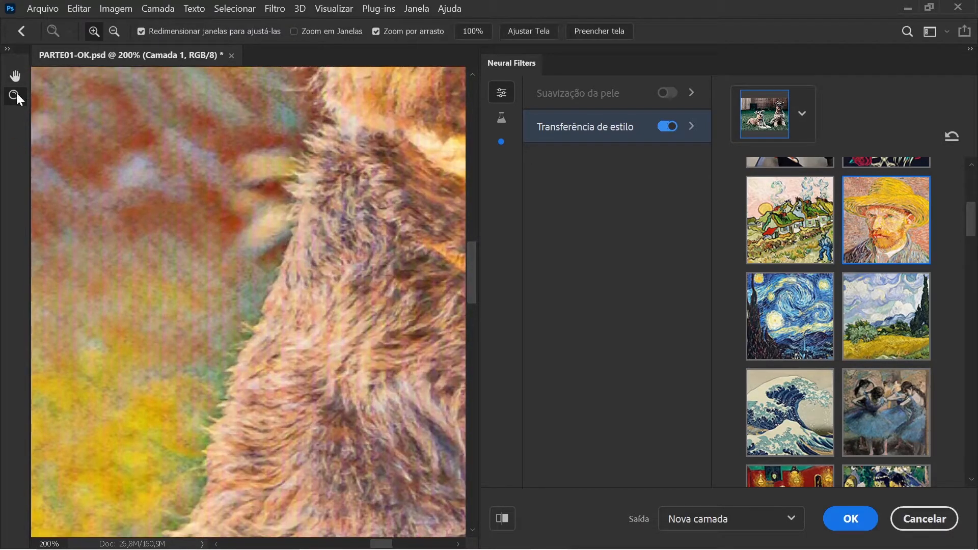
click(17, 75)
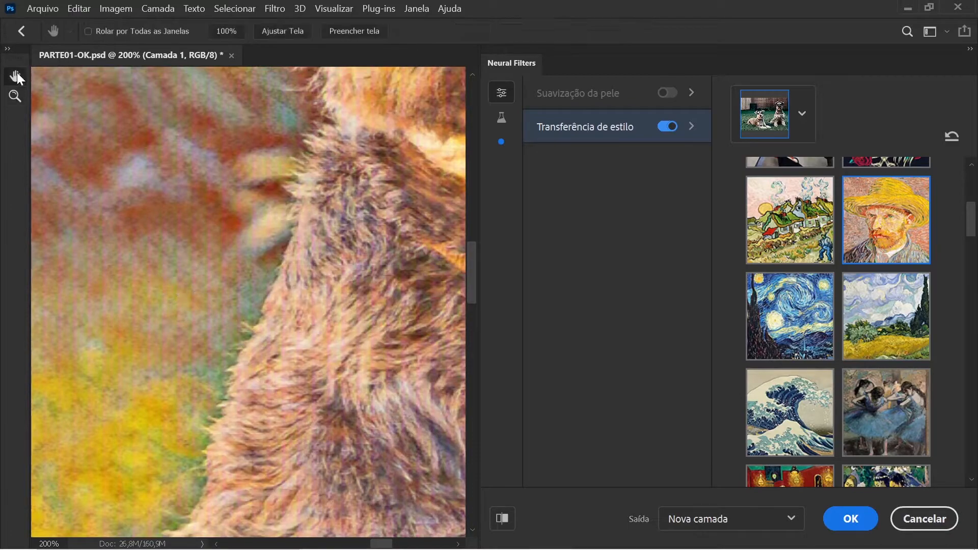
drag(194, 284, 286, 214)
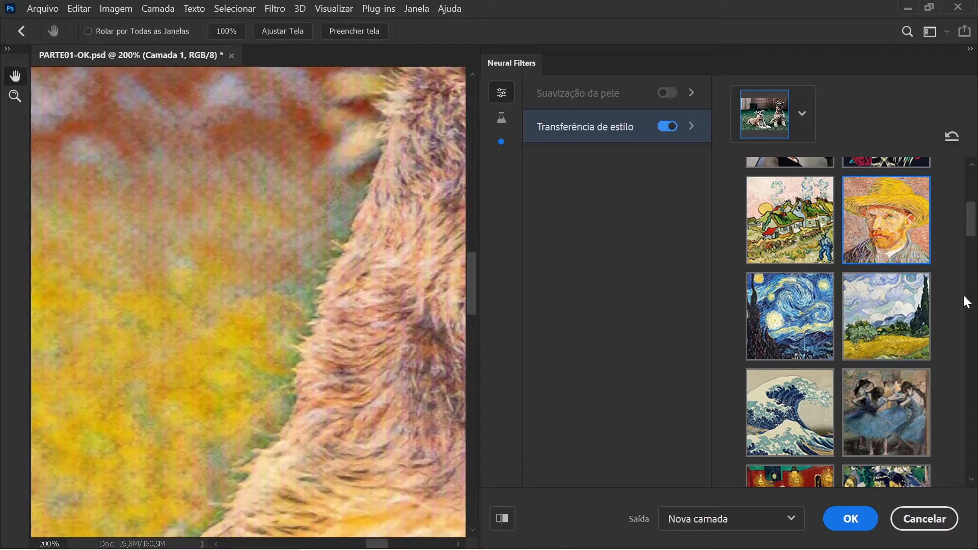
Set Estilo forte to 100 and Tamanho do pincel to 73, and apply the filter with output to Camada atual.
drag(970, 215, 966, 474)
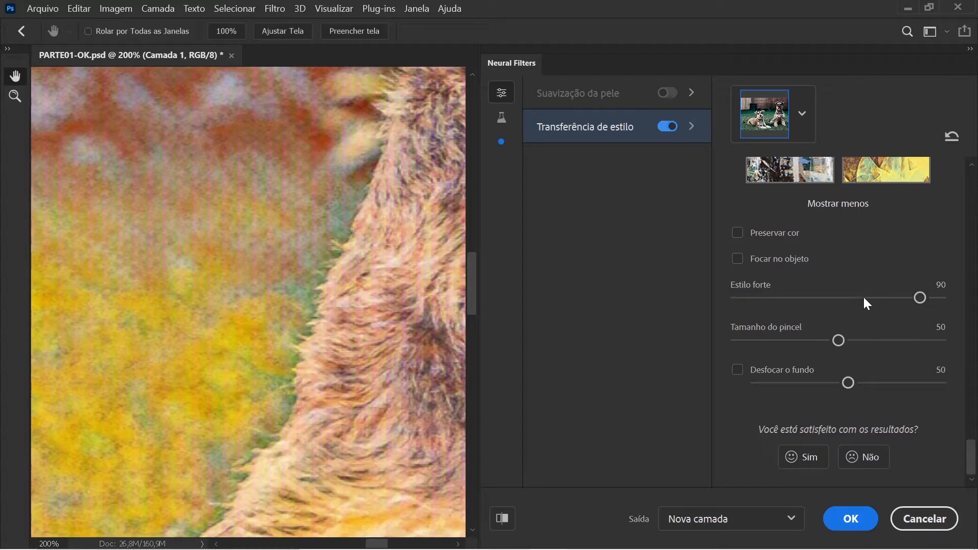
click(920, 297)
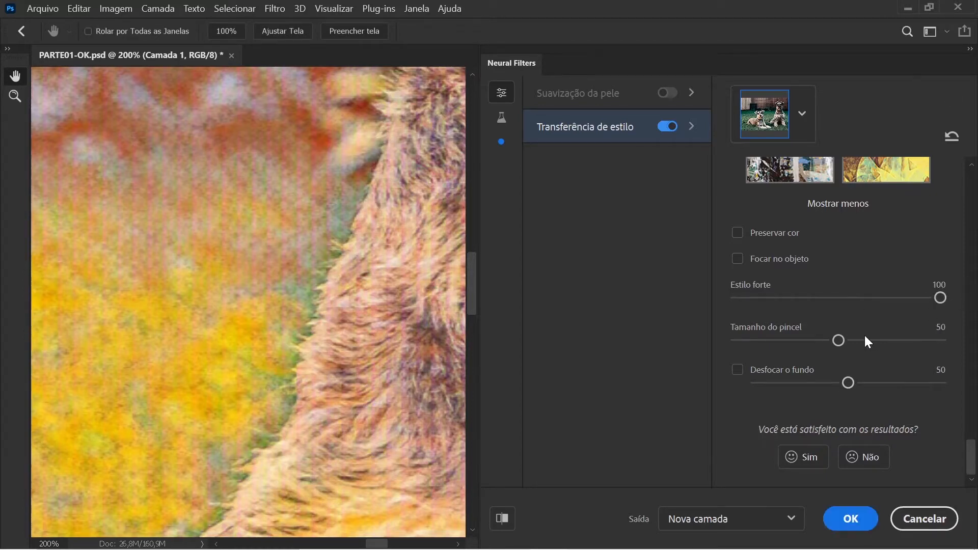
drag(826, 341, 887, 342)
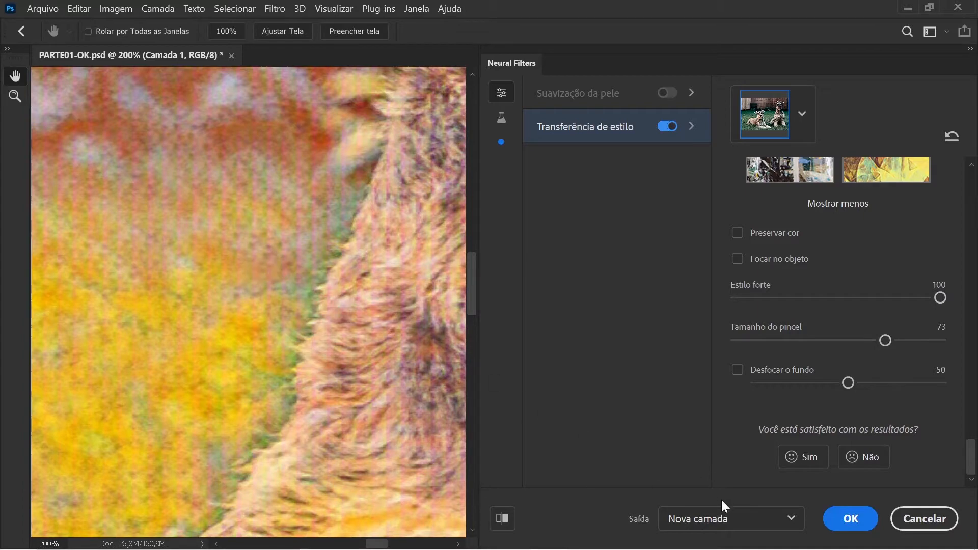
click(705, 525)
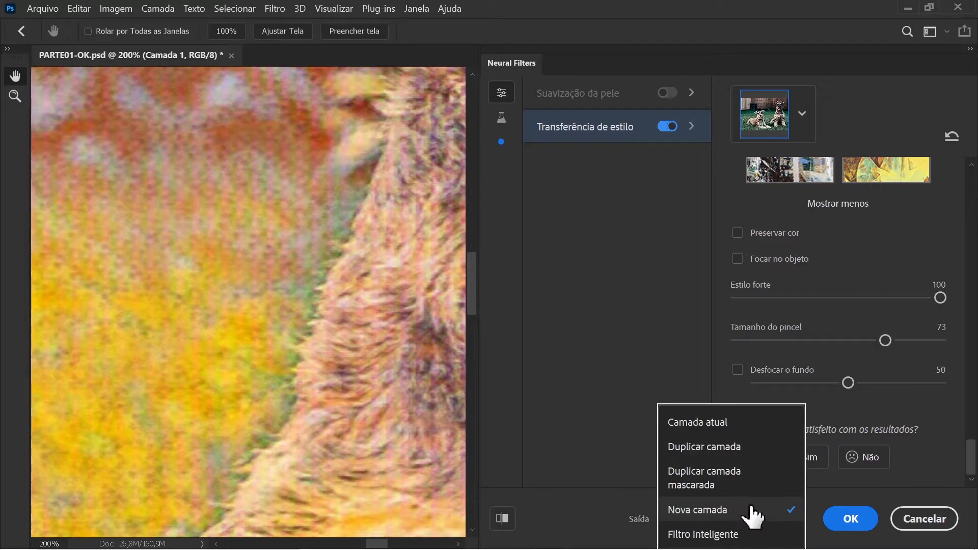
click(739, 429)
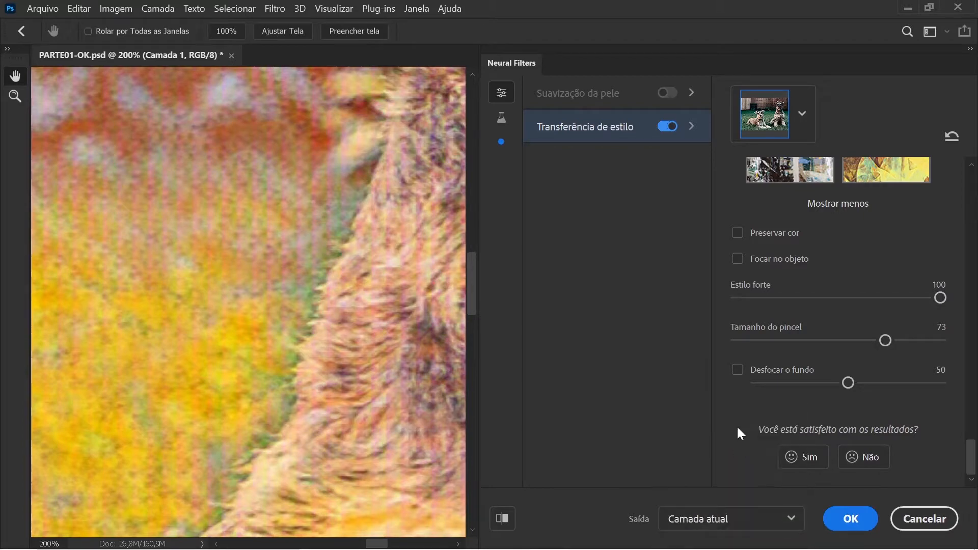
click(859, 519)
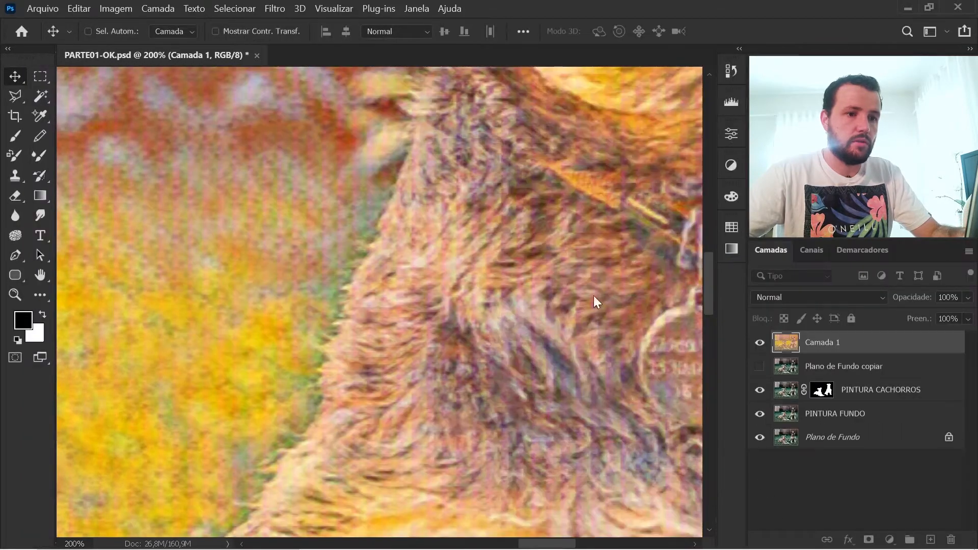
Merge the stylised Camada 1 layer down into the Plano de Fundo copiar layer.
key(ctrl+e)
key(z)
alt+click(377, 300)
alt+click(378, 299)
alt+click(379, 299)
alt+click(382, 297)
drag(255, 290, 417, 279)
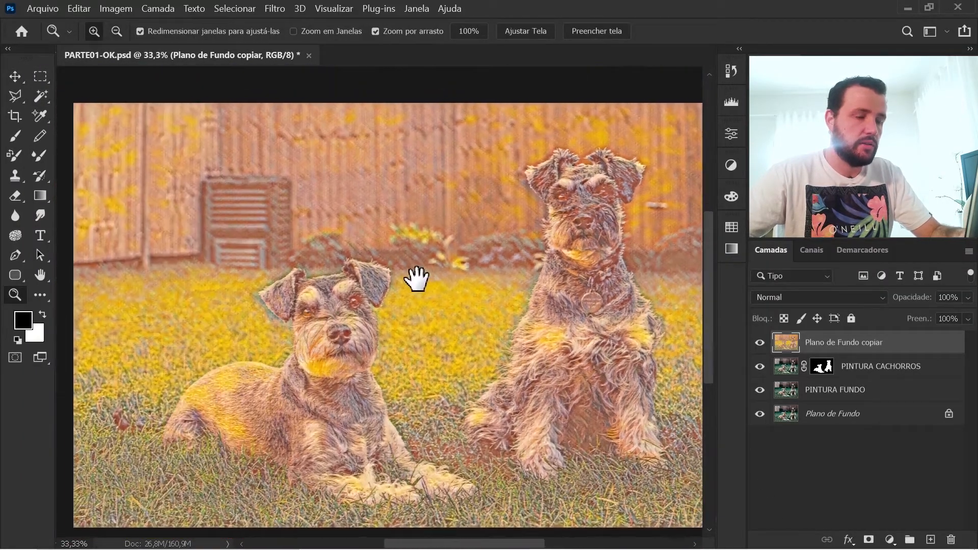
key(v)
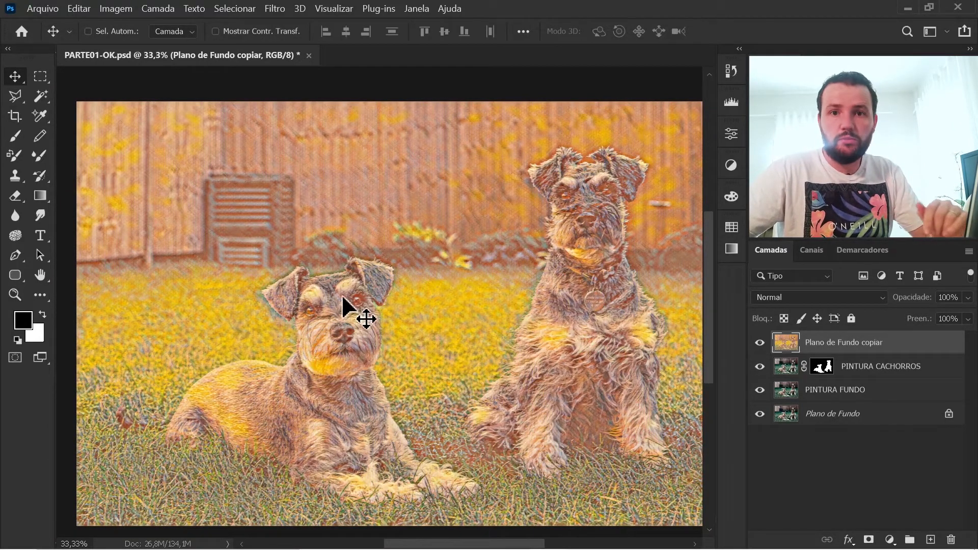
Set the Plano de Fundo copiar layer's blend mode to Sobrepor and its opacity to 59%.
ctrl+click(411, 327)
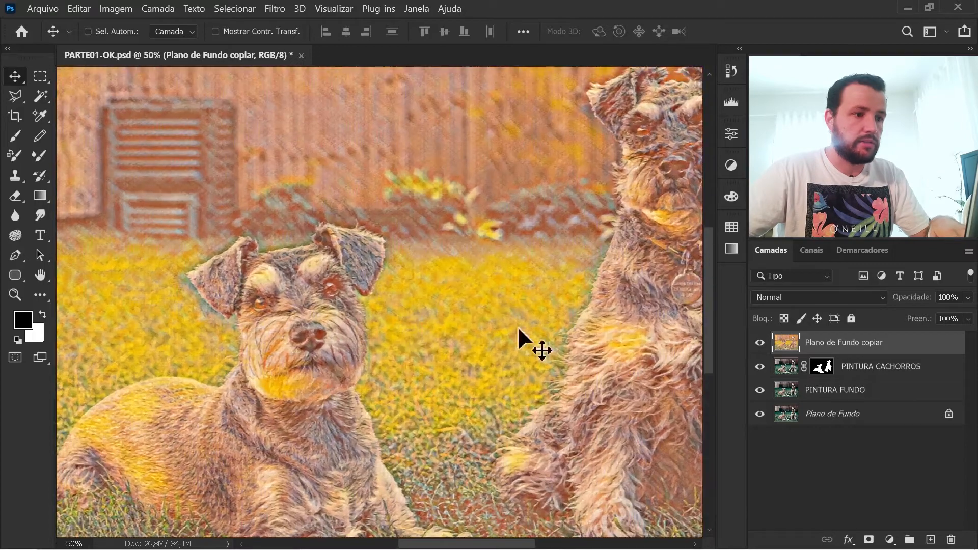
click(810, 301)
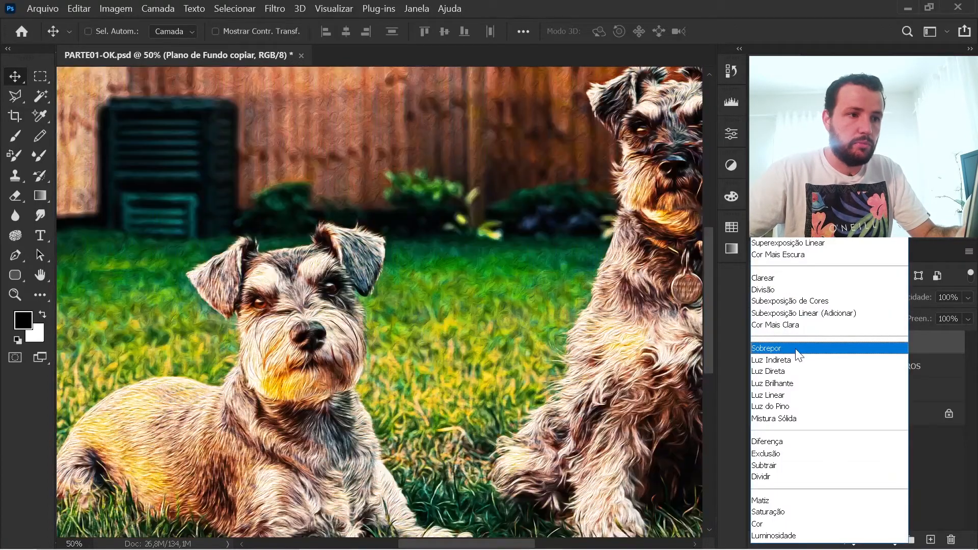
click(796, 350)
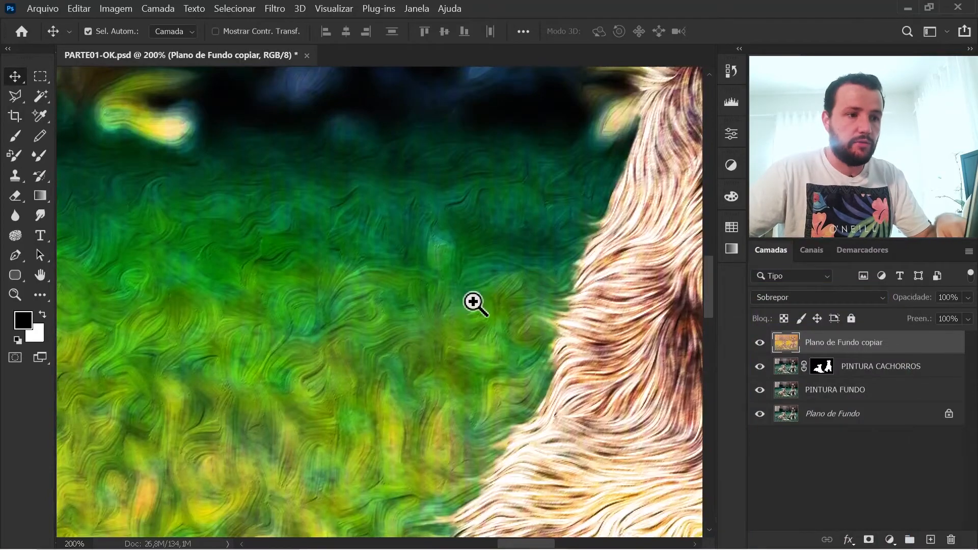
drag(470, 304, 357, 346)
click(968, 298)
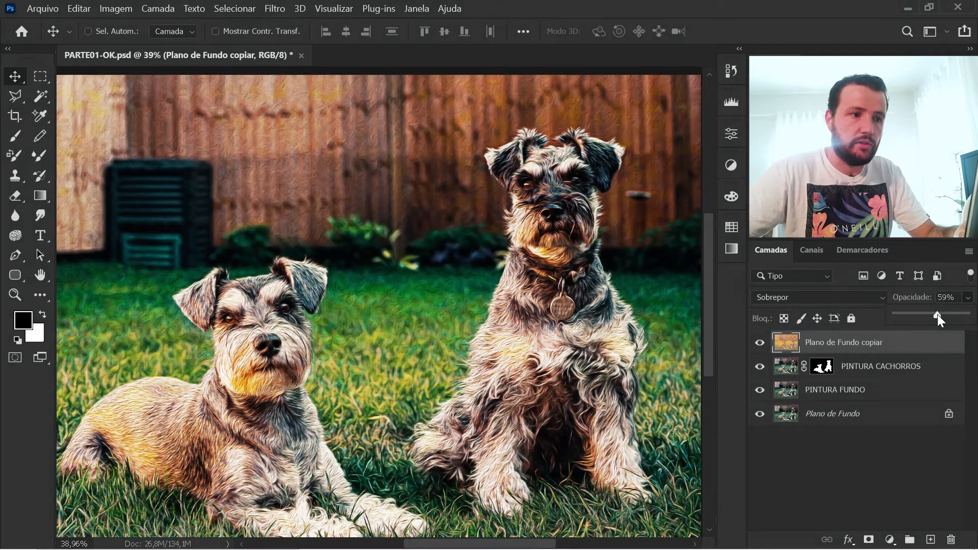
Duplicate the Plano de Fundo copiar layer and apply the Alta Frequência filter to the copy with a radius of 3,5 pixels.
click(877, 348)
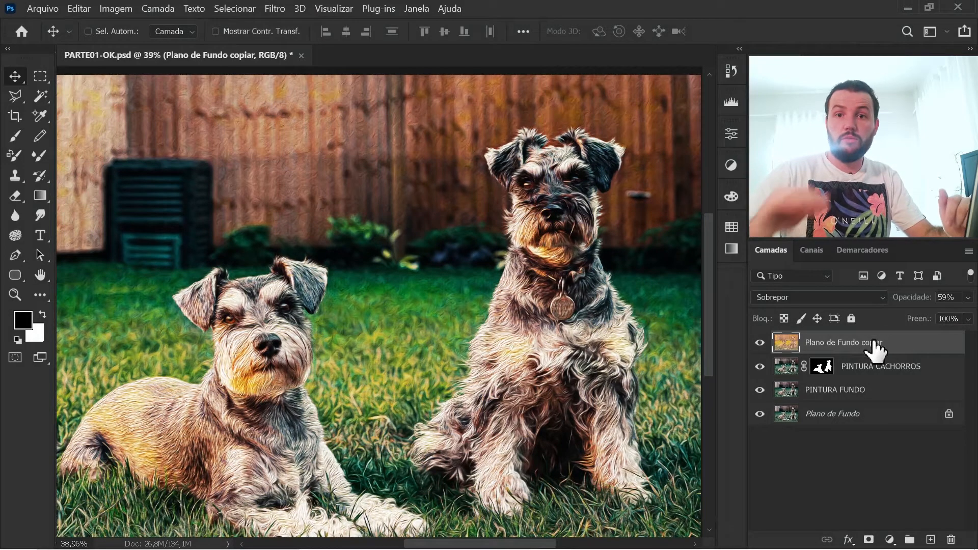
key(ctrl+j)
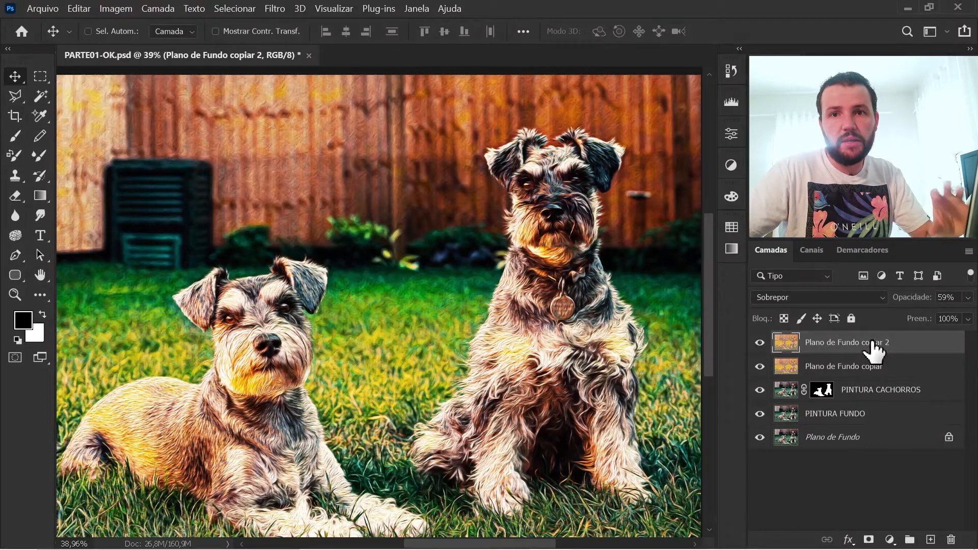
click(275, 8)
mouse_move(350, 317)
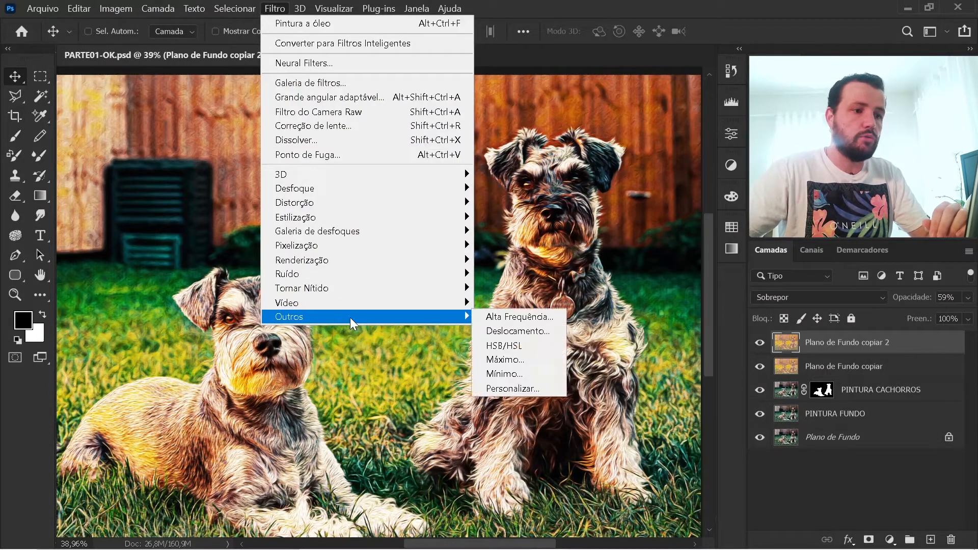
click(523, 317)
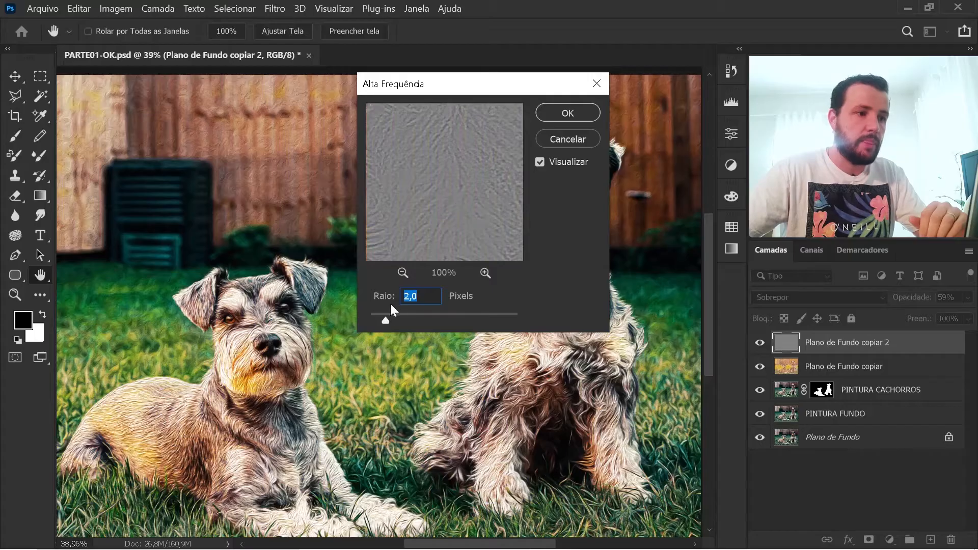
click(401, 319)
click(402, 320)
drag(444, 203, 408, 217)
mouse_move(443, 201)
mouse_down()
mouse_move(421, 219)
mouse_move(436, 201)
mouse_up()
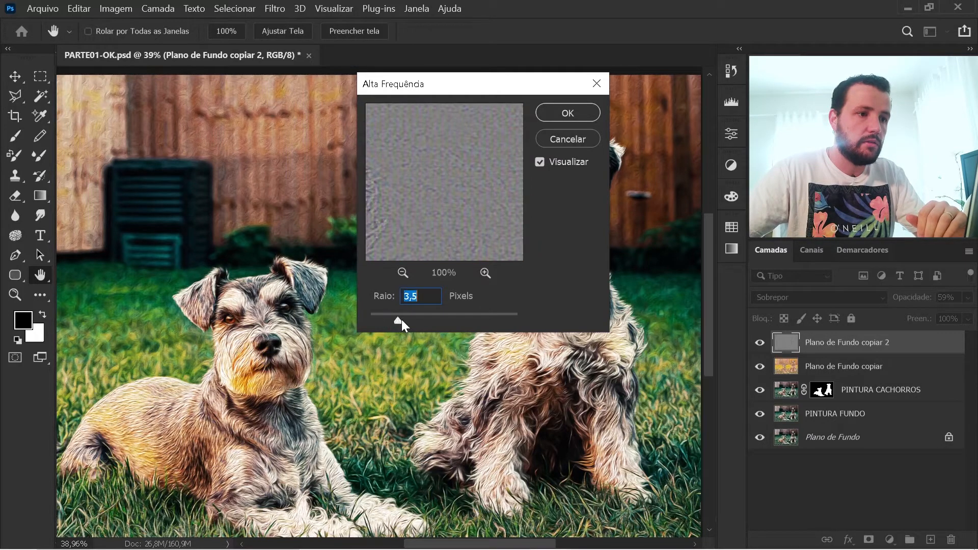
click(568, 112)
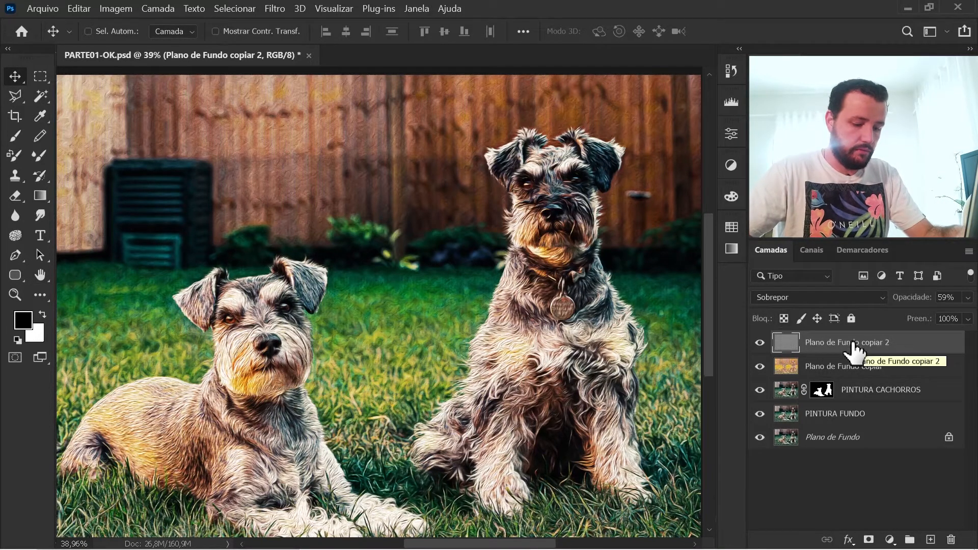
Set the opacity of the Alta Frequência layer to 100%.
click(968, 299)
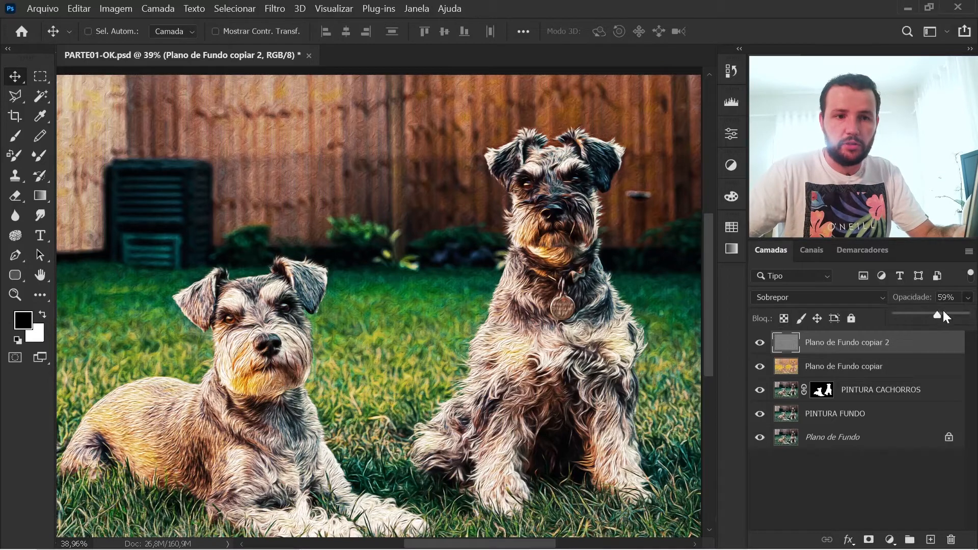
click(519, 249)
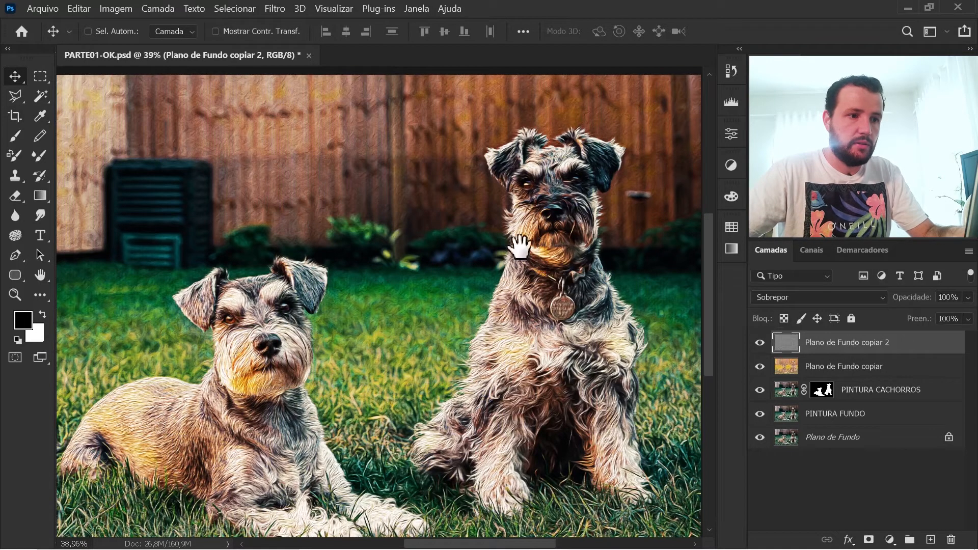
Compare the sitting dog's ear and the fence up close with the Alta Frequência layer hidden and shown.
ctrl+click(487, 220)
ctrl+click(487, 219)
ctrl+click(486, 220)
drag(500, 210, 460, 271)
drag(429, 224, 448, 356)
ctrl+click(520, 220)
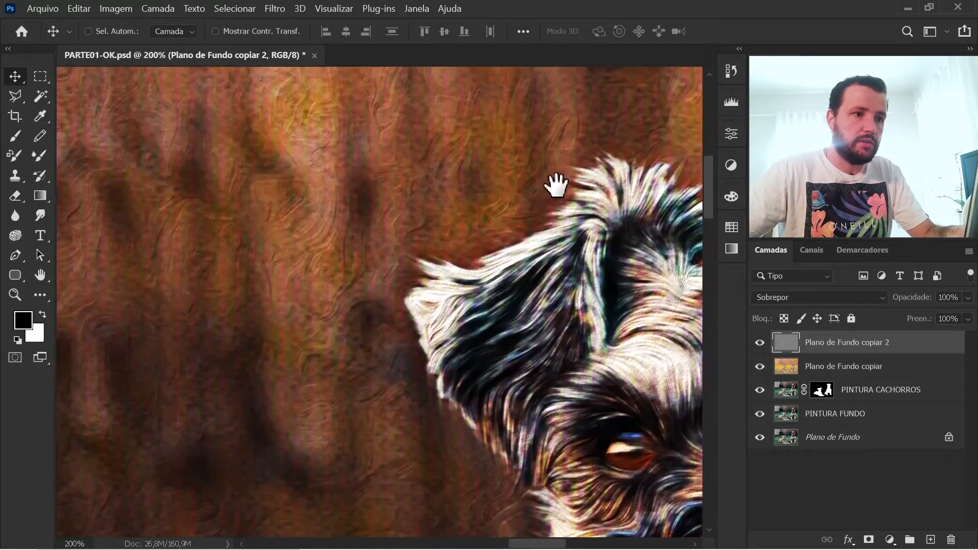
drag(555, 185, 524, 280)
click(759, 342)
click(759, 343)
click(759, 343)
click(760, 343)
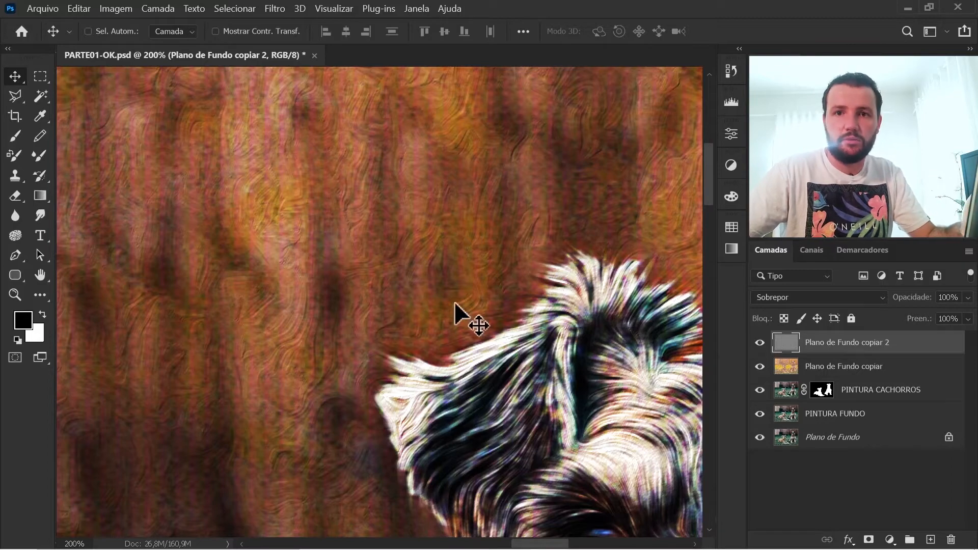
key(ctrl+0)
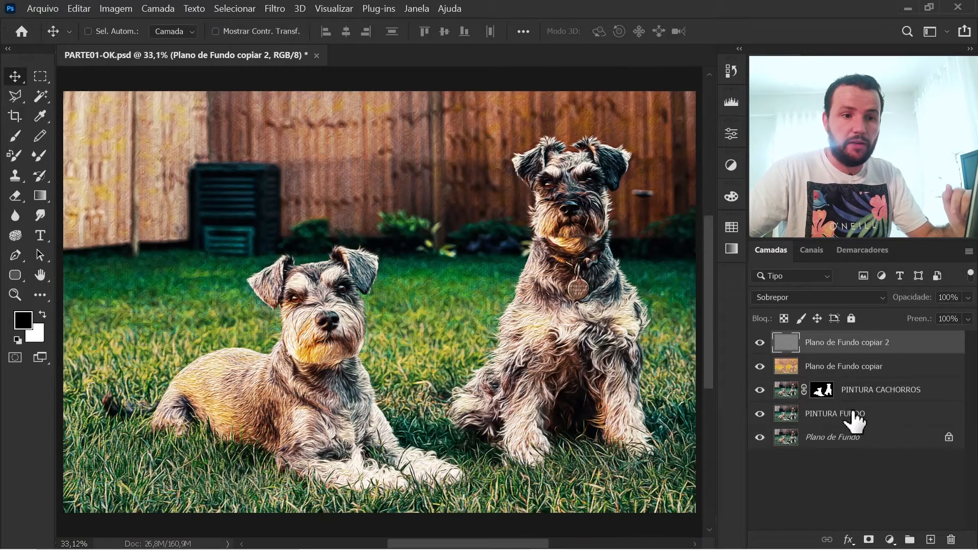
Duplicate the locked Plano de Fundo layer at the bottom of the layer stack.
click(871, 415)
click(871, 446)
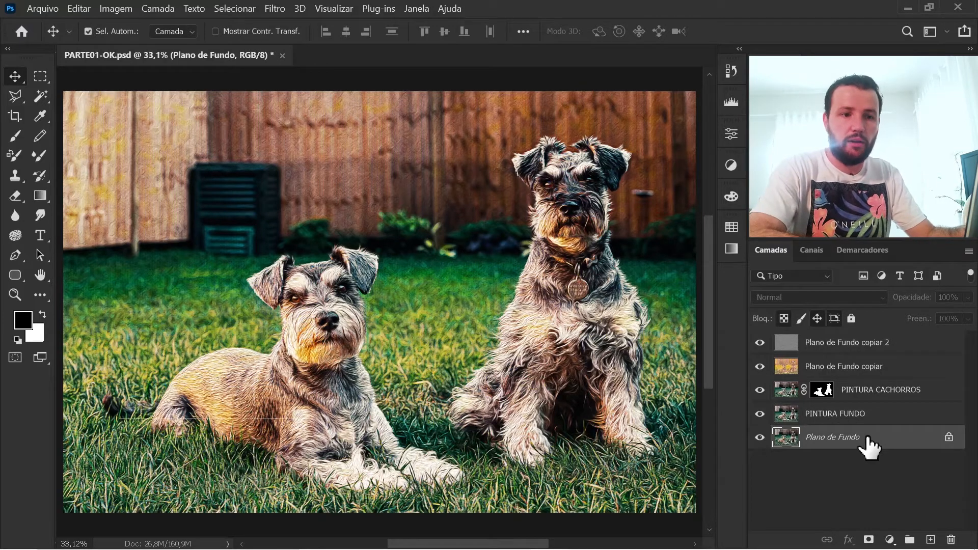
key(ctrl+j)
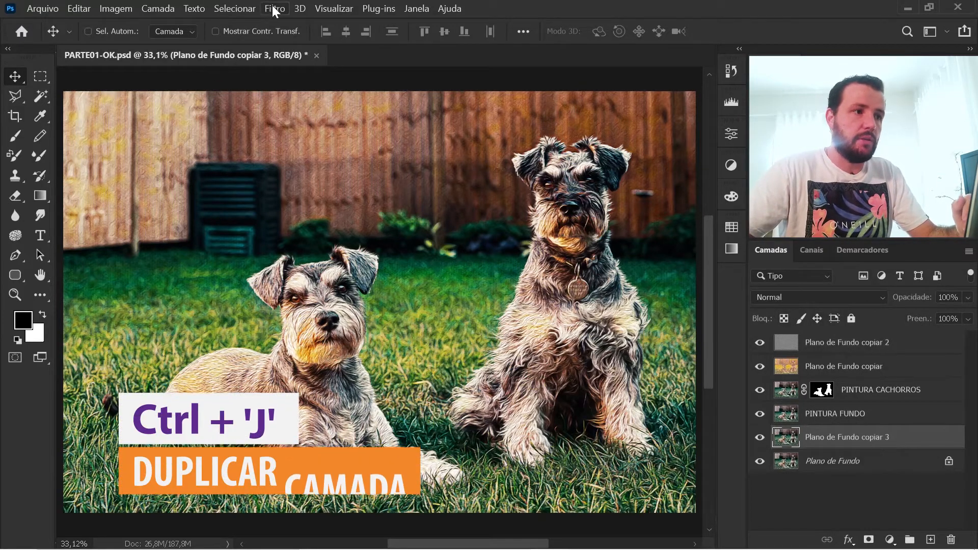
Choose the Traçado Angular brush-stroke filter for the Plano de Fundo copiar 3 layer and preview it on the lying dog's head.
click(274, 10)
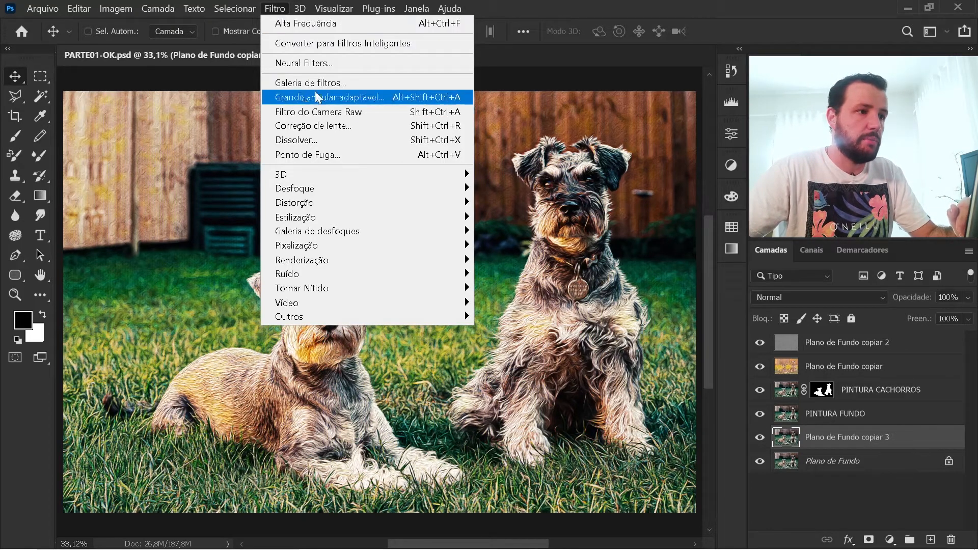
click(330, 83)
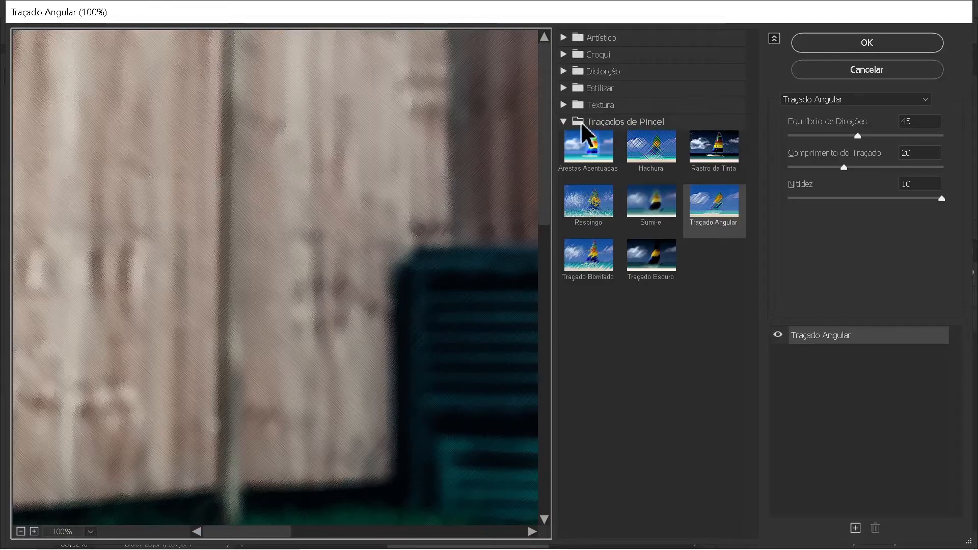
drag(462, 290, 268, 205)
drag(374, 168, 409, 189)
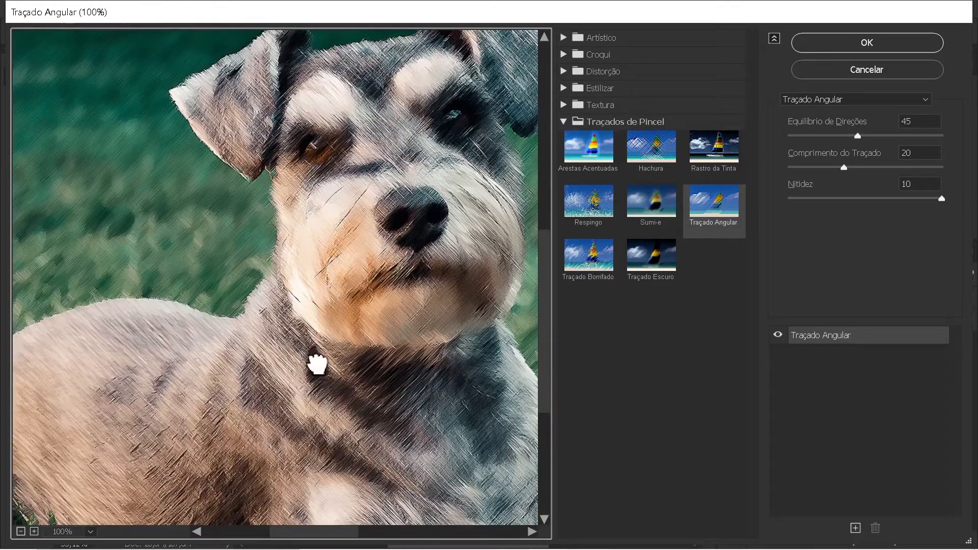
drag(317, 363, 295, 361)
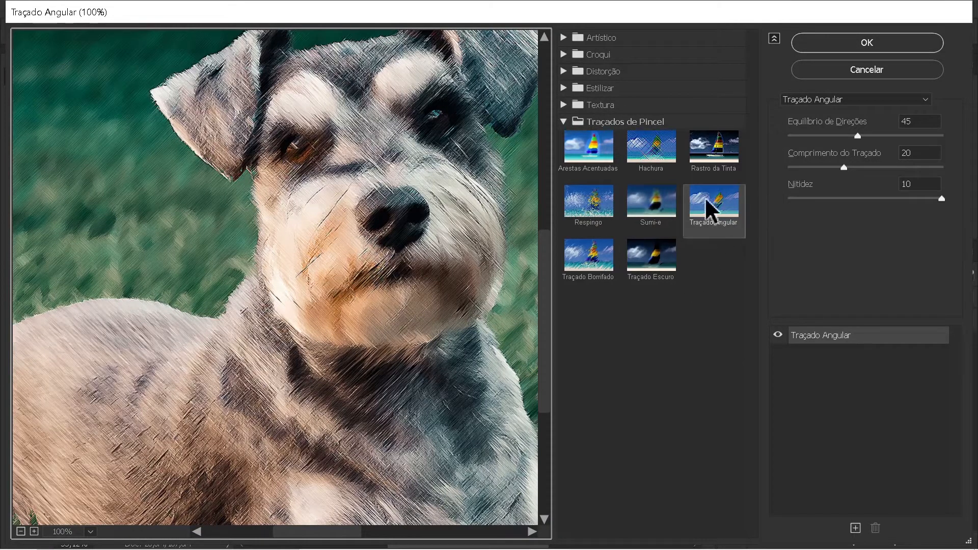
click(711, 209)
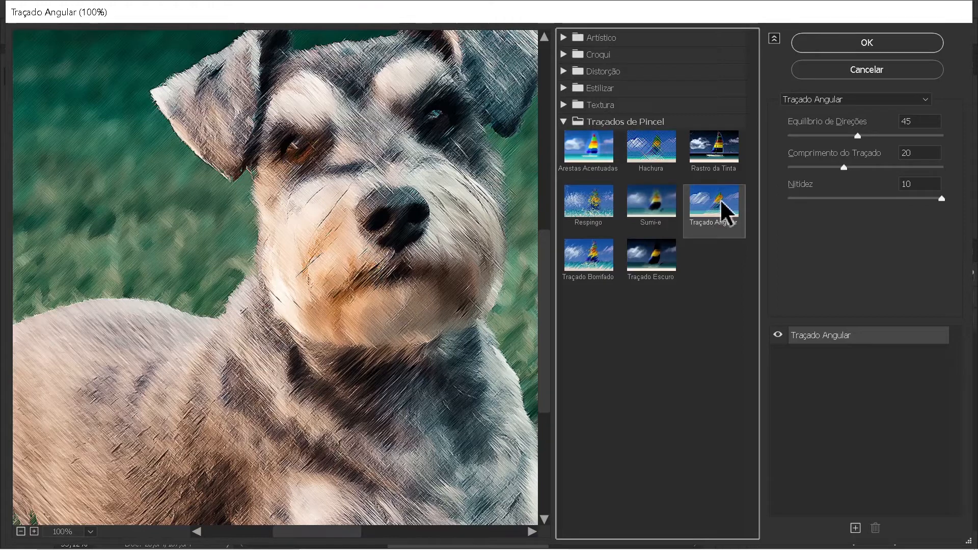
Apply Traçado Angular with Equilíbrio de Direções 45, Comprimento do Traçado 29 and Nitidez 10.
click(874, 168)
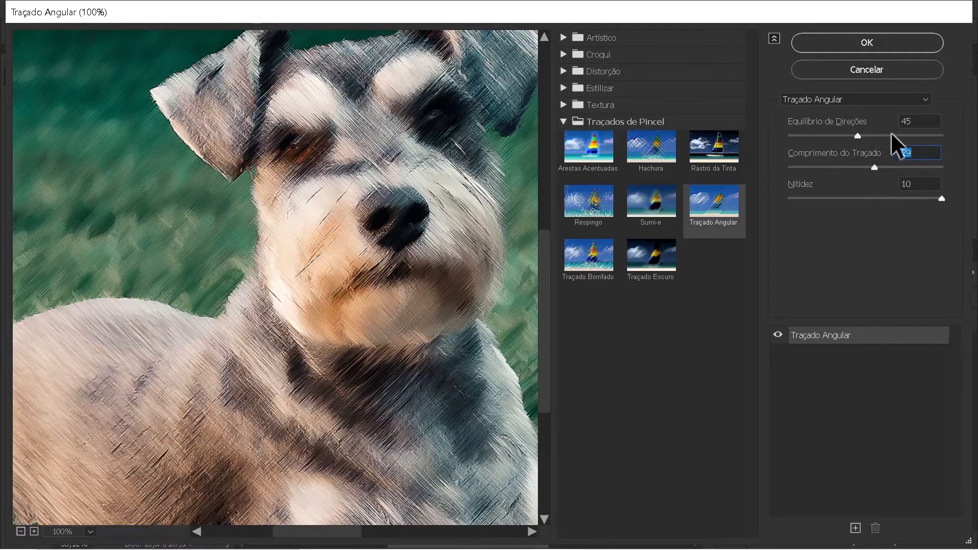
drag(856, 137, 826, 137)
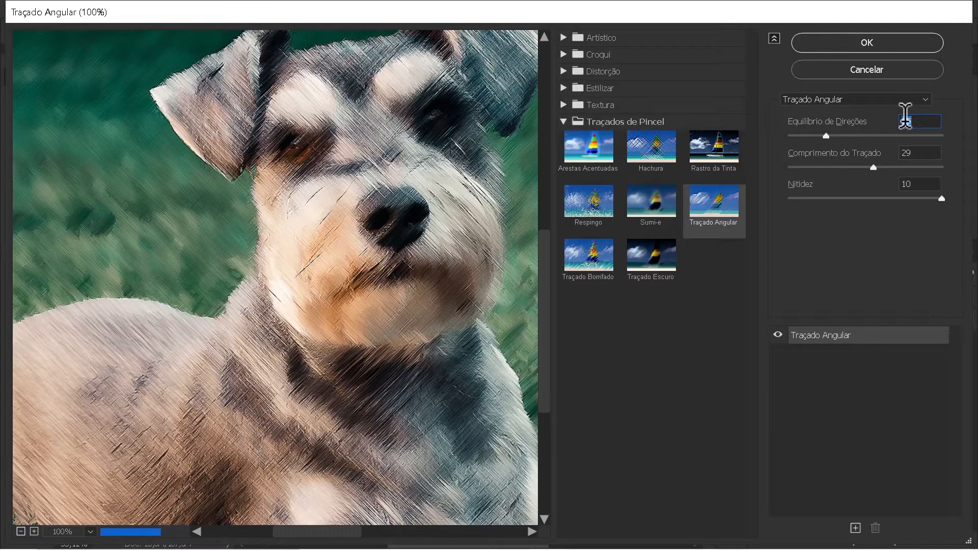
drag(916, 119, 891, 127)
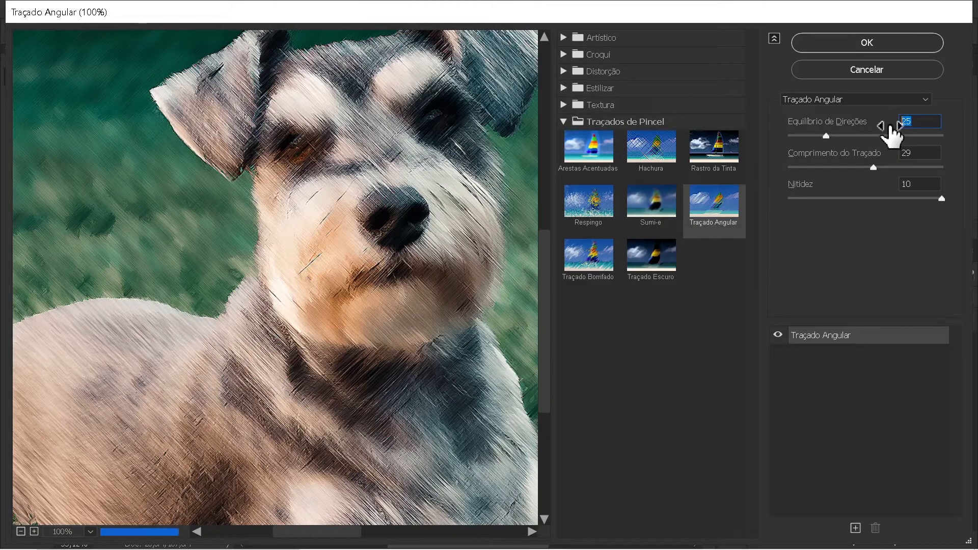
key(Tab)
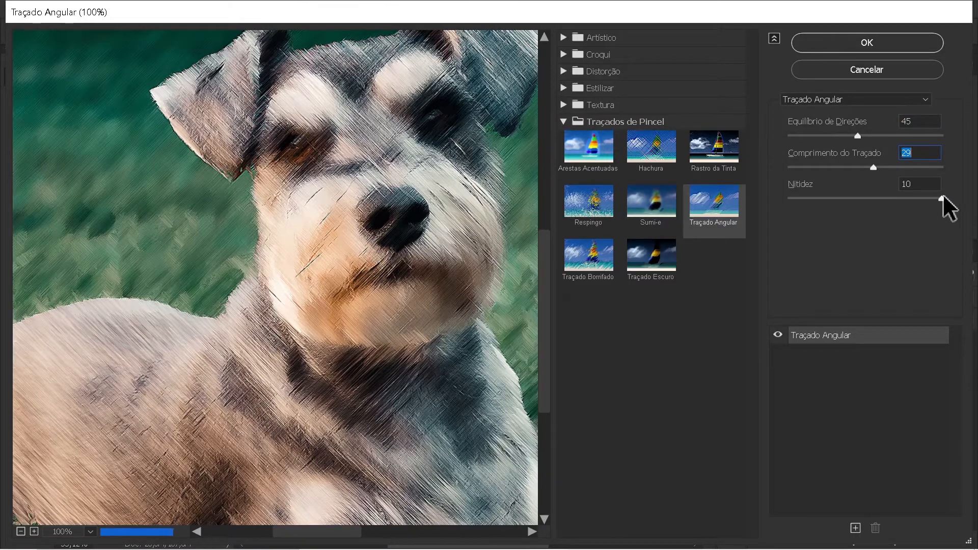
click(890, 43)
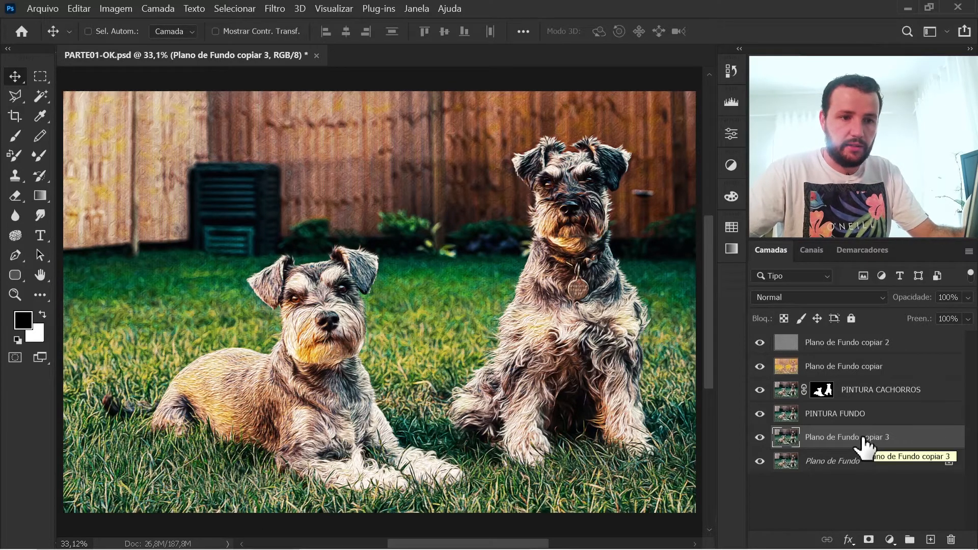
Move Plano de Fundo copiar 3 directly above the orange Plano de Fundo copiar layer, and rename the orange layer NEURAL FILTERS.
drag(860, 449, 869, 354)
click(858, 392)
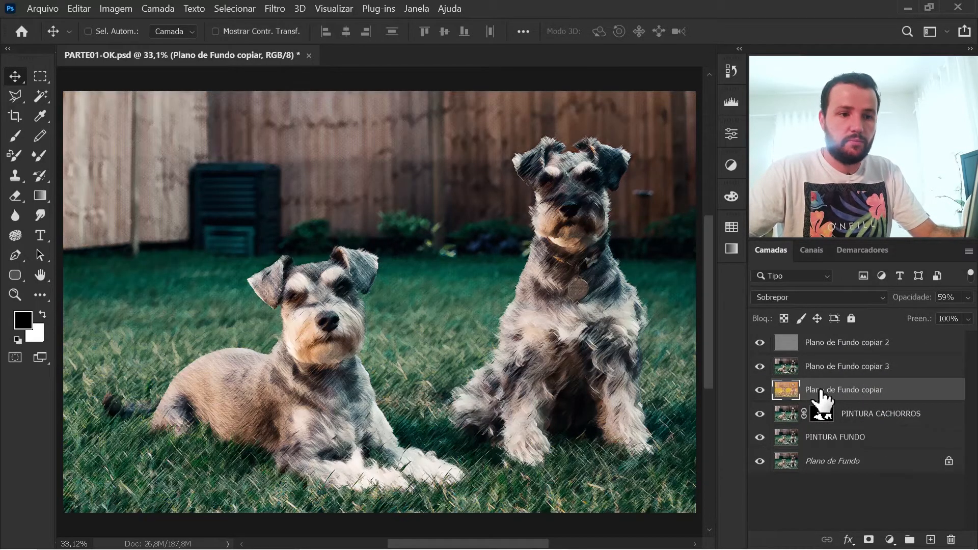
double_click(835, 394)
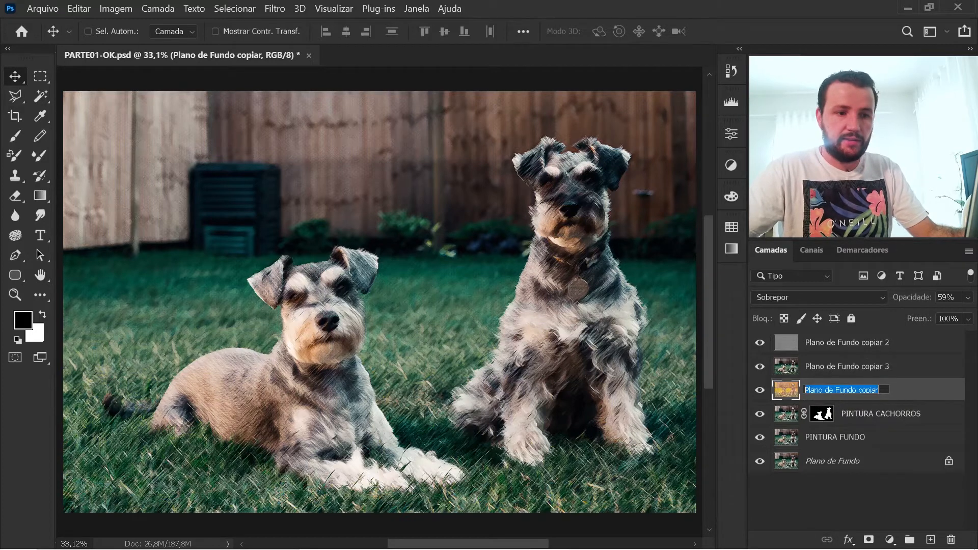
text(NEUR)
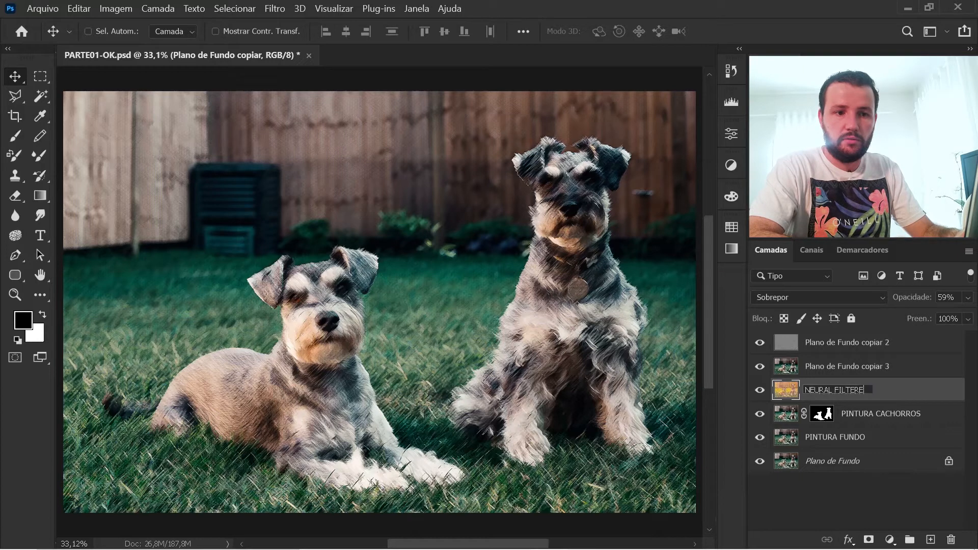
text(AL FILTERS)
key(Return)
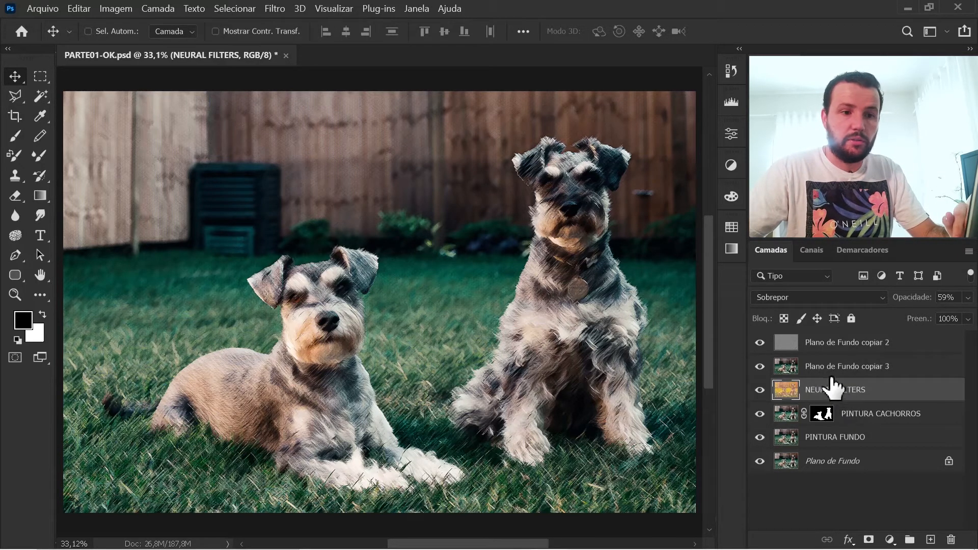
Rename the gray Plano de Fundo copiar 2 layer at the top of the stack as TEXTURA.
click(847, 342)
double_click(848, 343)
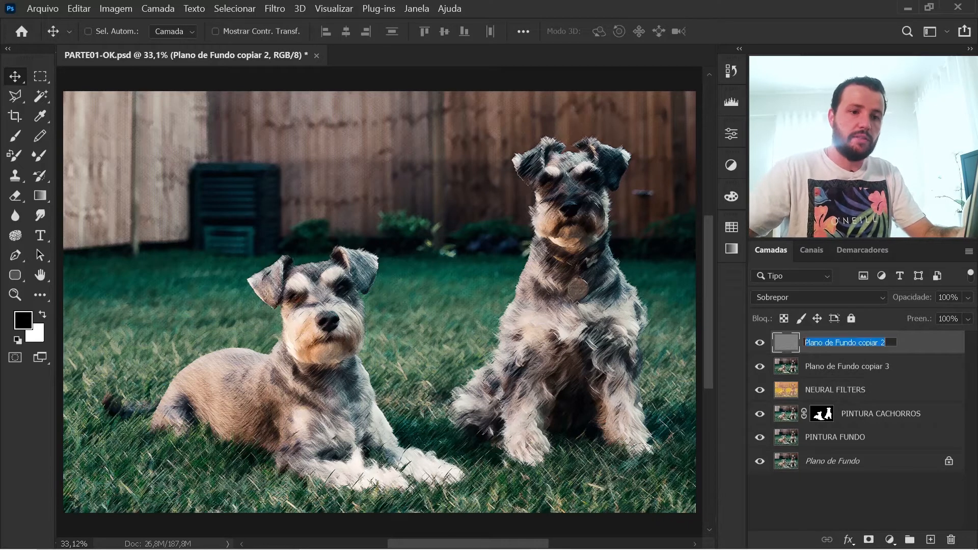
text(TEXTURA)
key(Return)
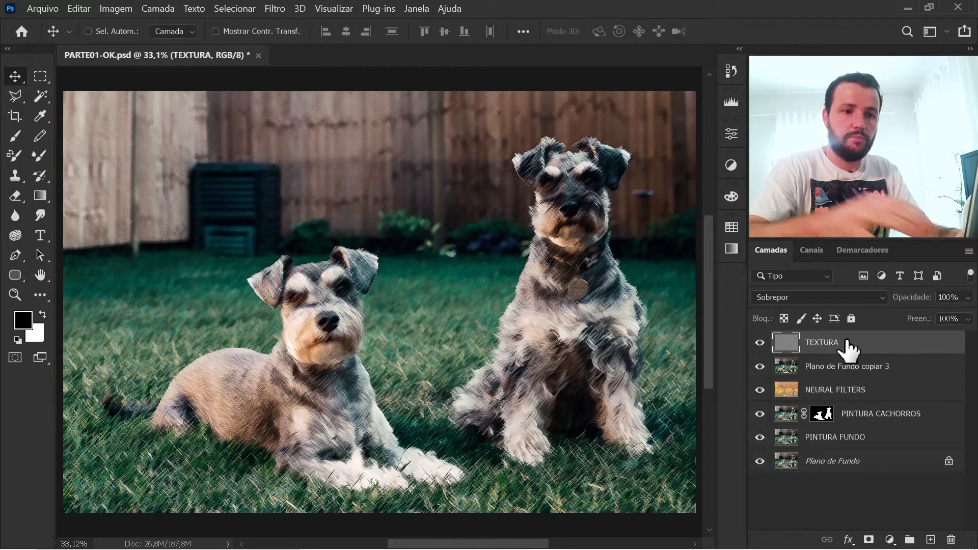
Lower the opacity of the Plano de Fundo copiar 3 layer to 47%.
click(843, 371)
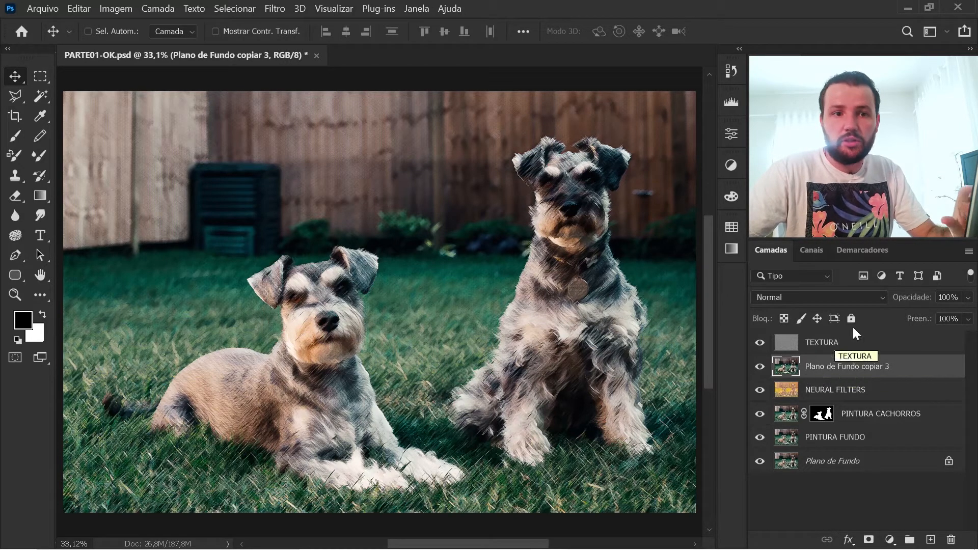
click(968, 298)
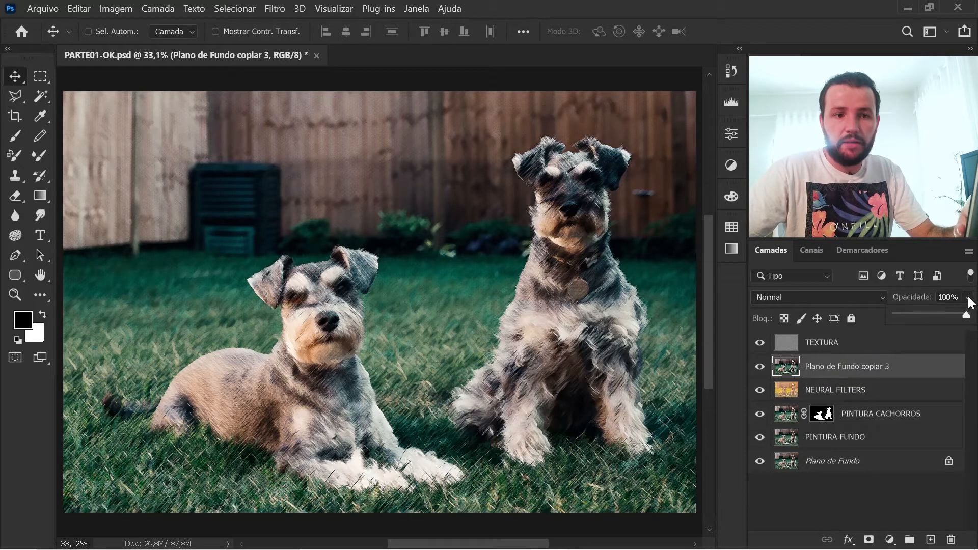
click(925, 313)
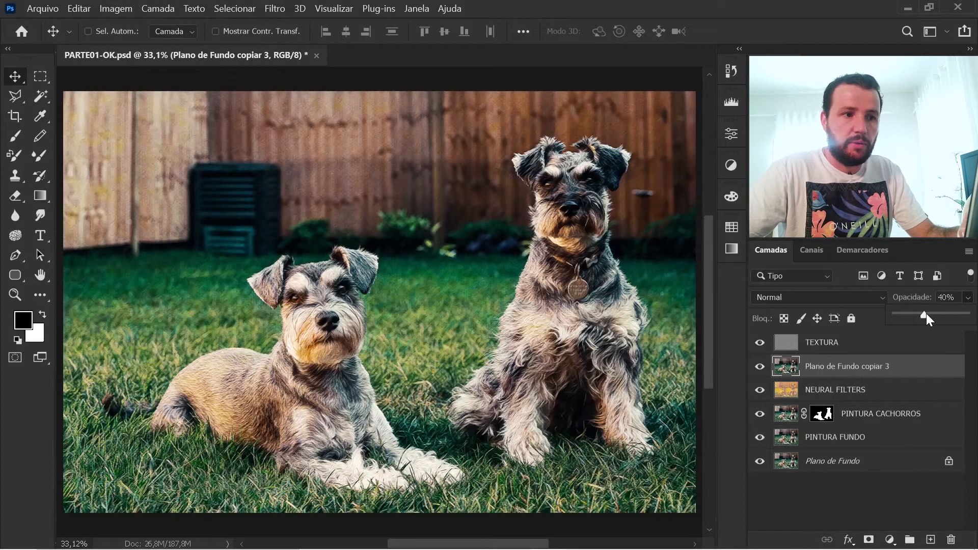
drag(928, 314, 929, 315)
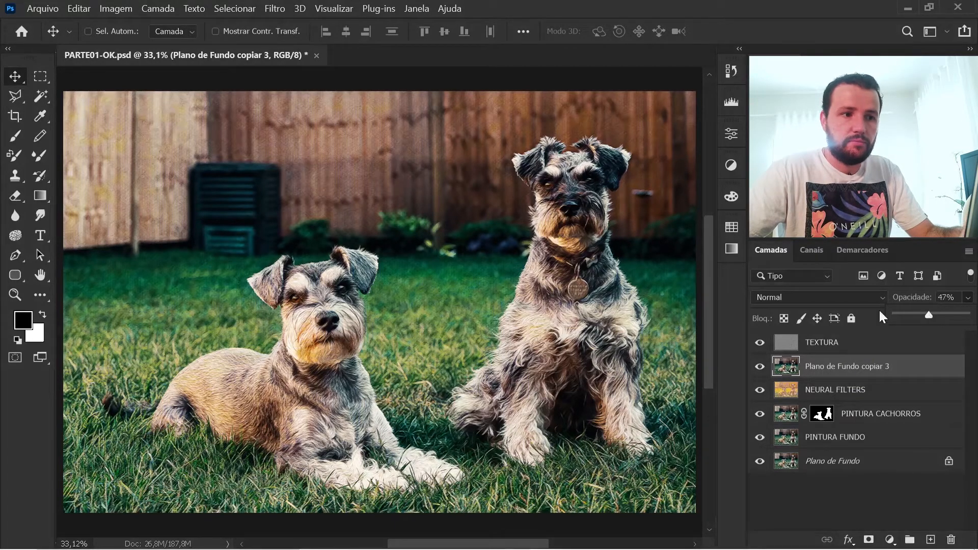
Check the brush strokes on the sitting dog's face up close and set the Plano de Fundo copiar 3 opacity to 53%.
click(558, 229)
click(559, 201)
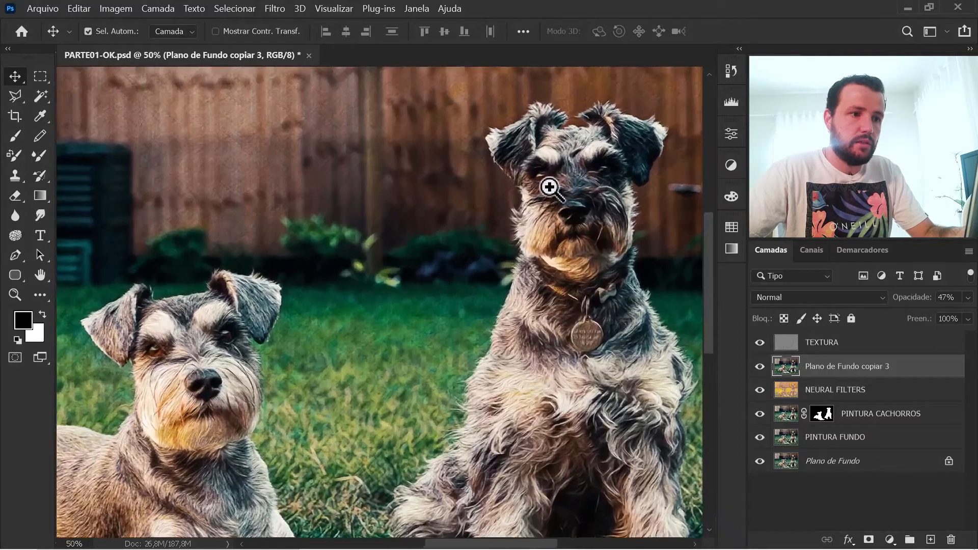
click(550, 185)
click(545, 177)
click(546, 180)
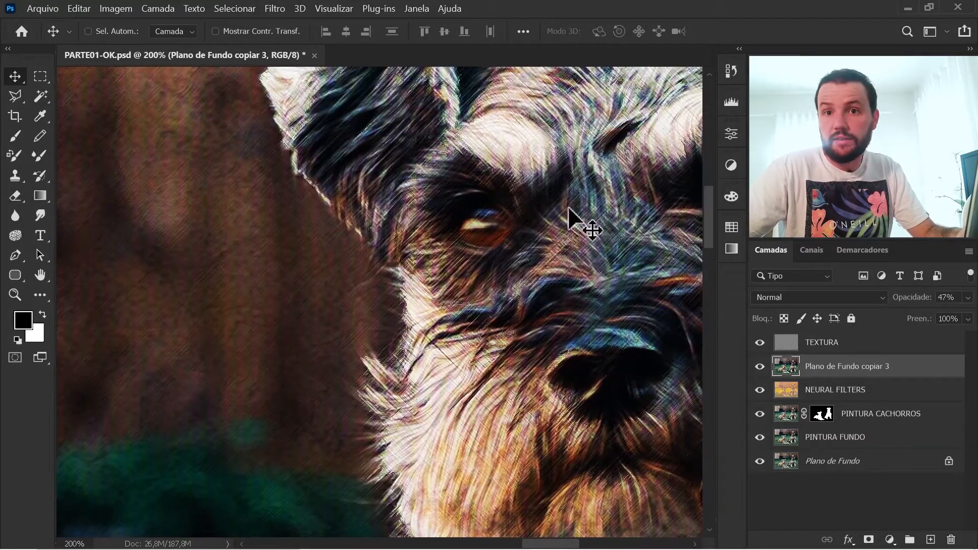
drag(594, 218, 479, 326)
drag(579, 267, 620, 221)
drag(598, 333, 526, 255)
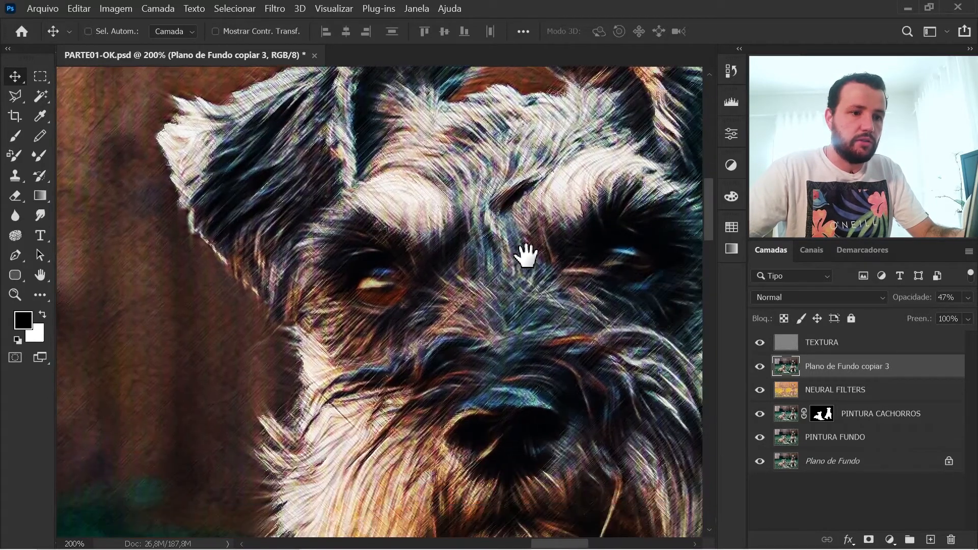
click(968, 298)
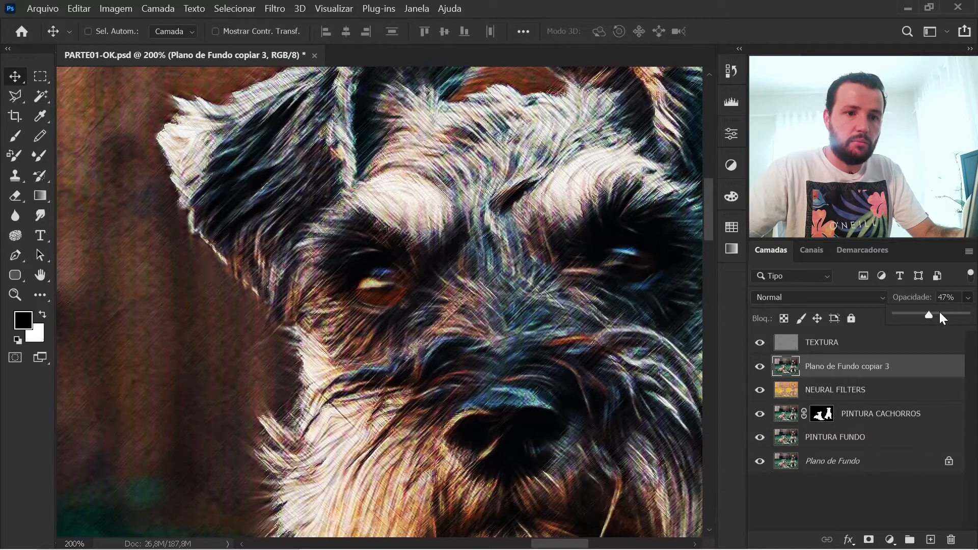
drag(937, 312, 934, 312)
Examine the brush strokes on the sitting dog's chest and collar tag up close, and the overall effect on both dogs.
drag(462, 351, 446, 369)
drag(409, 408, 460, 199)
drag(419, 313, 454, 158)
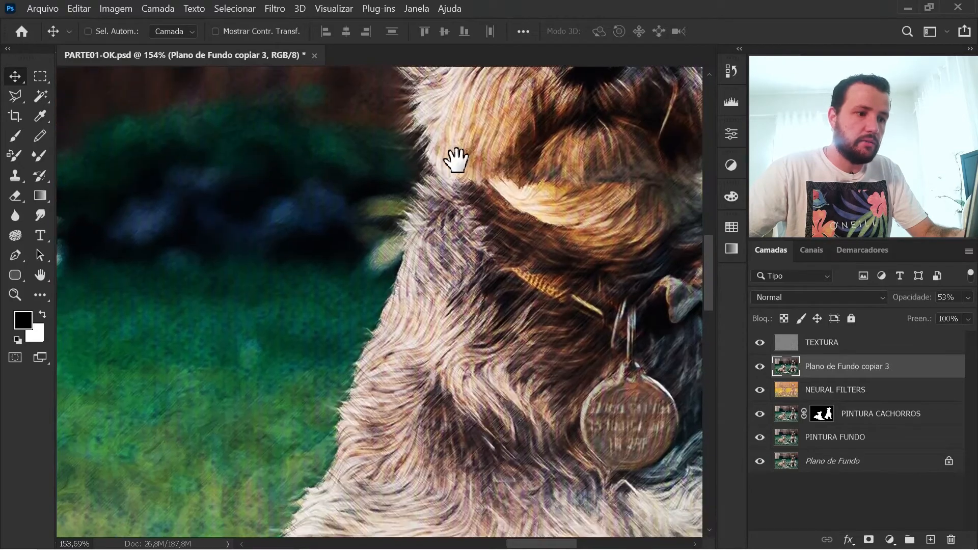
drag(419, 289, 406, 297)
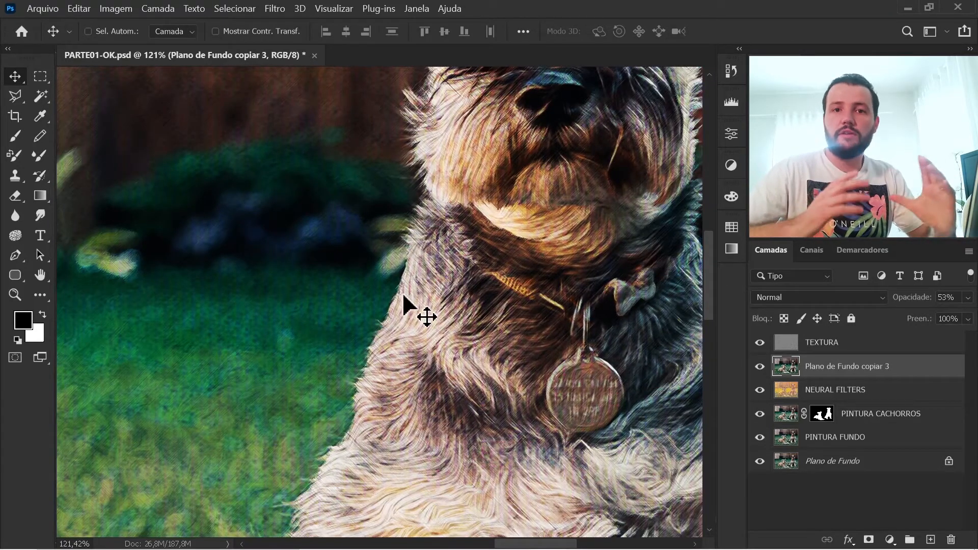
key(ctrl)
scroll(402, 293, down, 6)
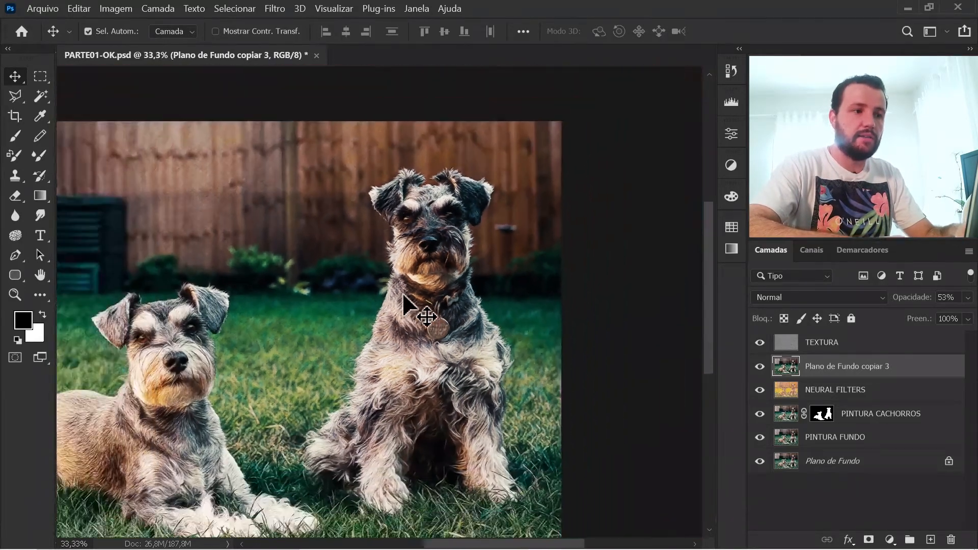
drag(133, 359, 296, 324)
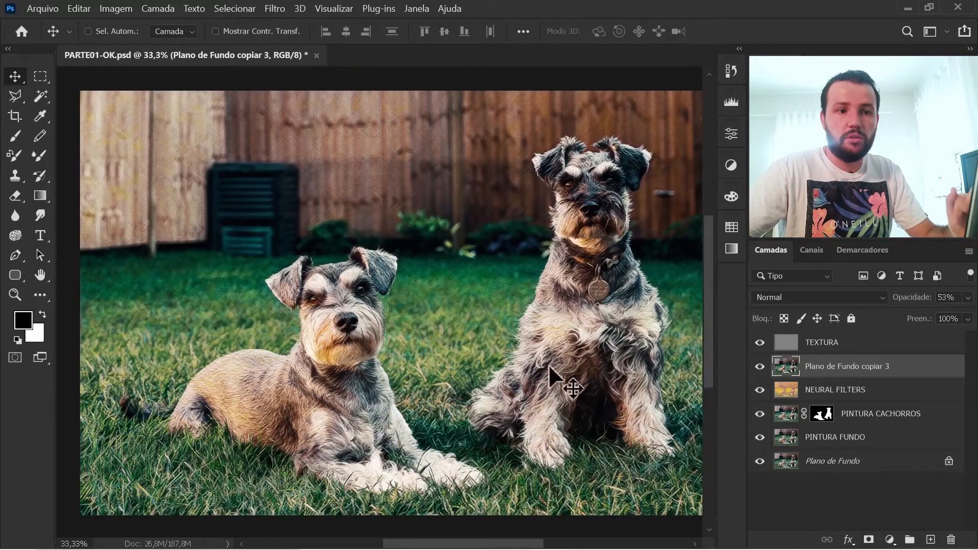
Duplicate the locked Plano de Fundo layer and hide every layer except the new copy.
key(alt+bracketright)
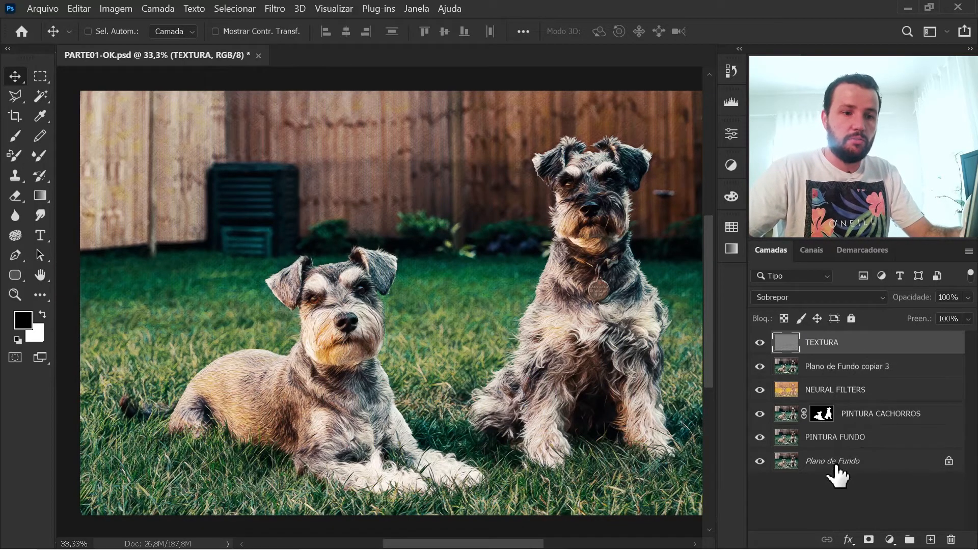
click(837, 465)
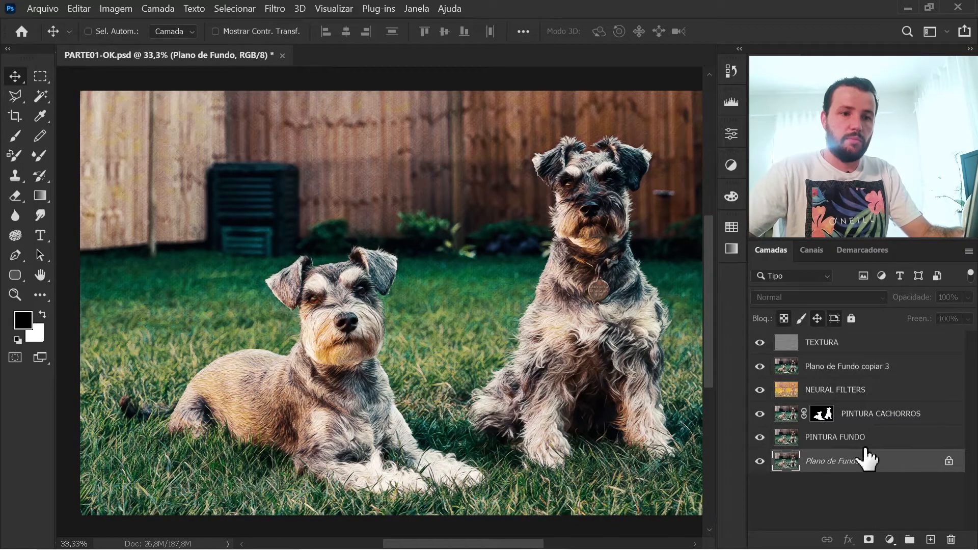
key(ctrl+j)
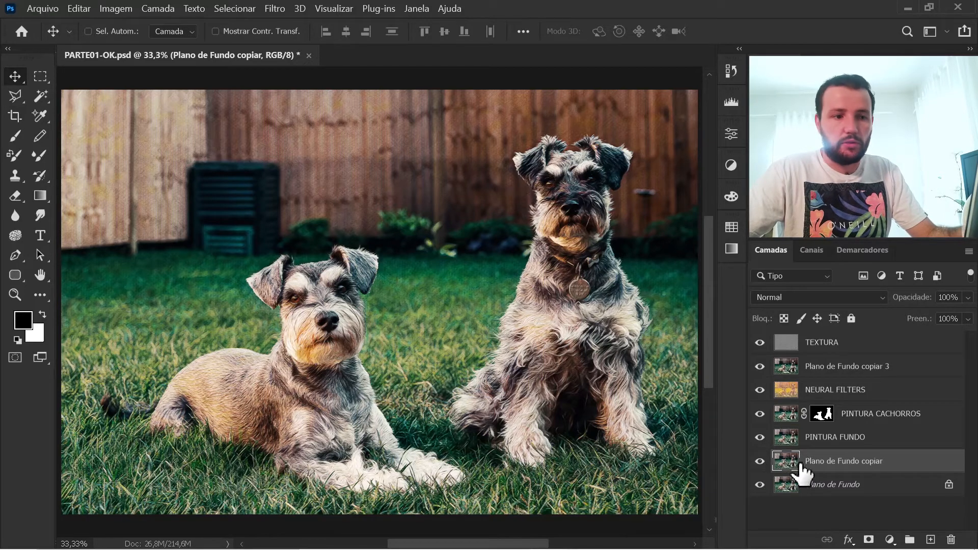
alt+click(759, 463)
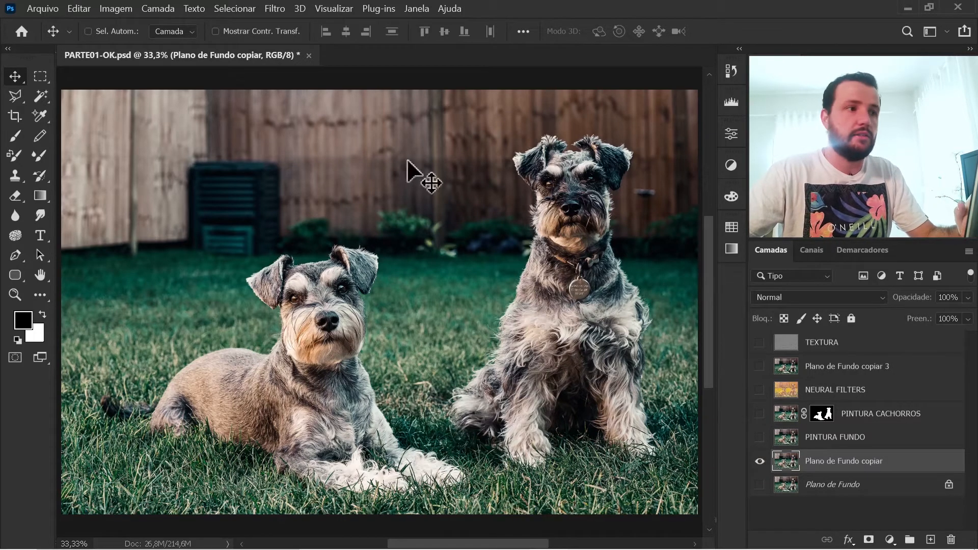
Enable the Embaçamento beta neural filter on the Plano de Fundo copiar layer and check the haze around both dogs.
click(273, 9)
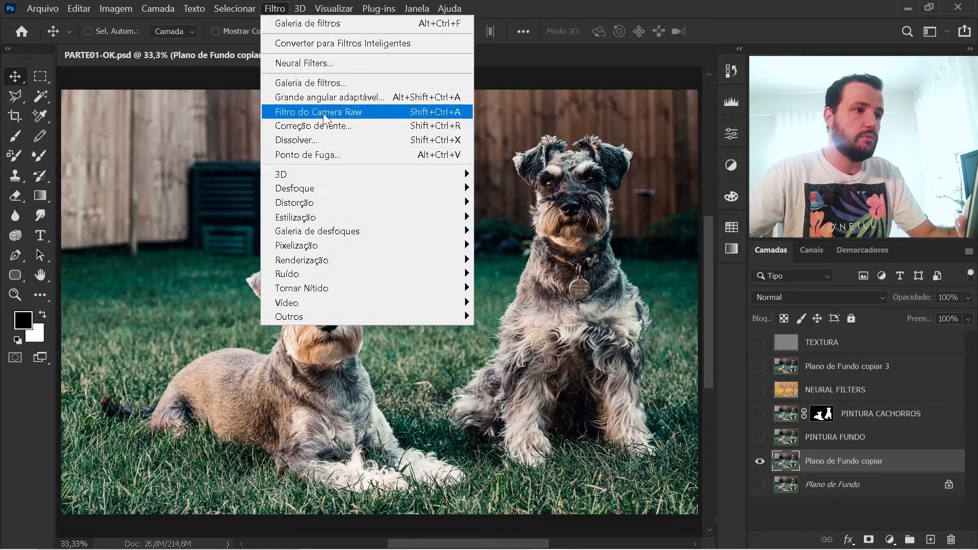
click(337, 65)
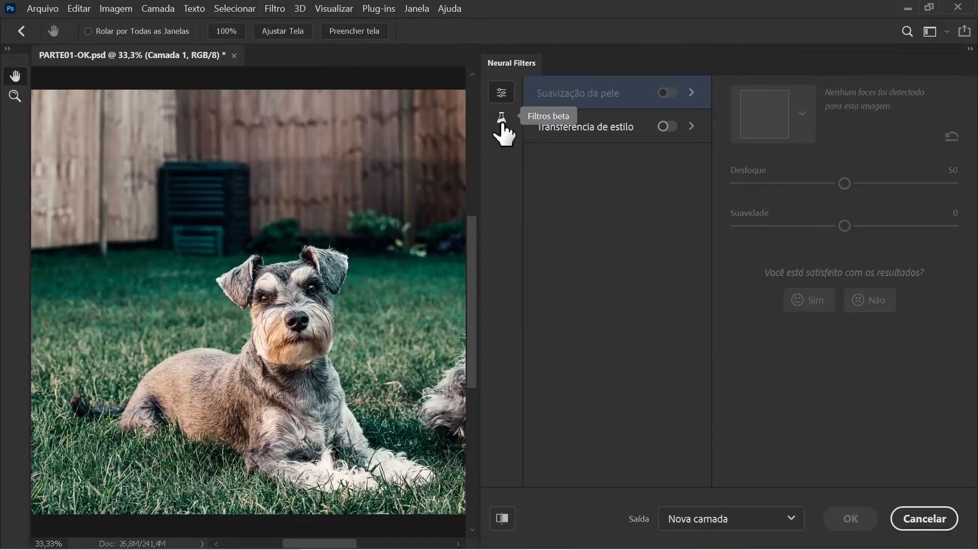
click(501, 117)
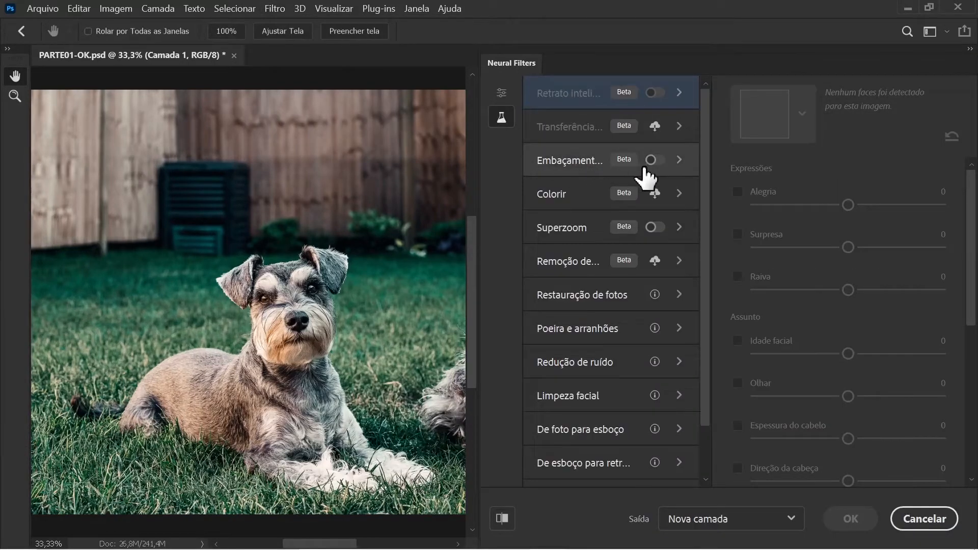
click(647, 166)
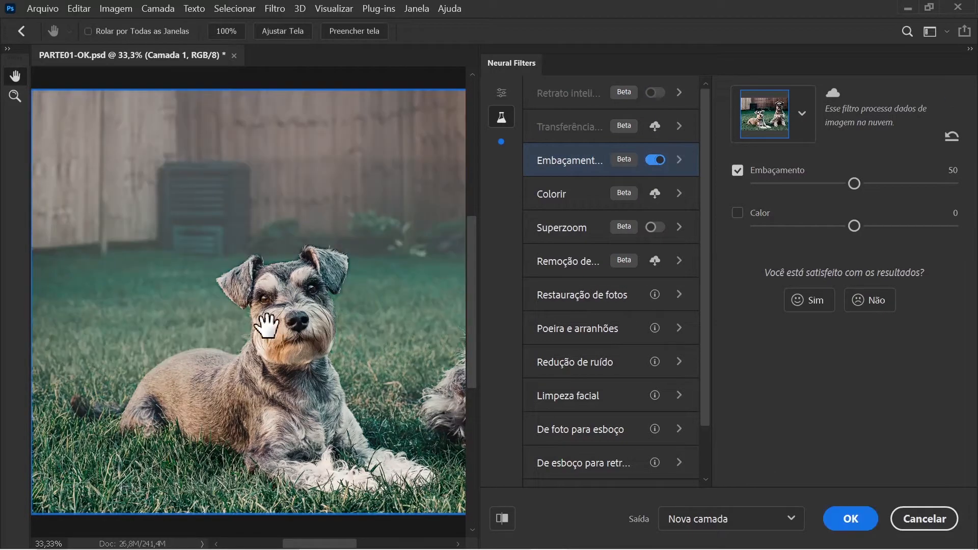
drag(372, 341, 286, 333)
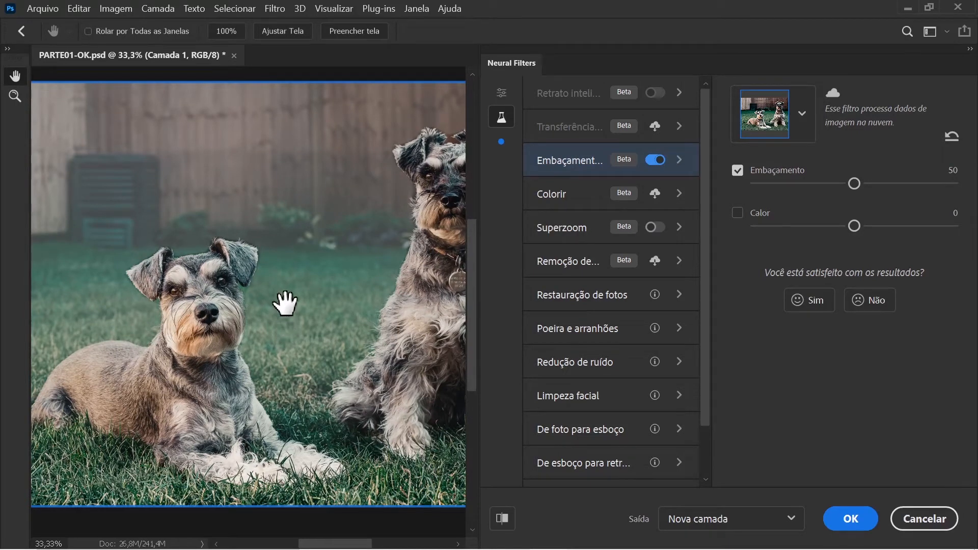
mouse_move(323, 264)
mouse_down()
mouse_move(313, 277)
mouse_move(285, 275)
mouse_move(322, 272)
mouse_up()
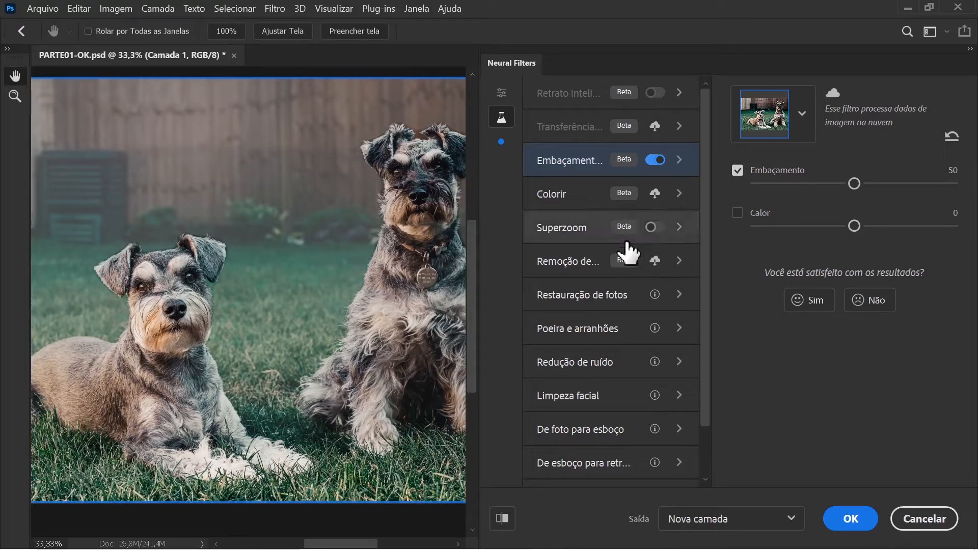
Set Embaçamento to 68 and Calor to 19, and apply the neural filter with output to Camada atual.
click(891, 184)
drag(858, 227, 876, 227)
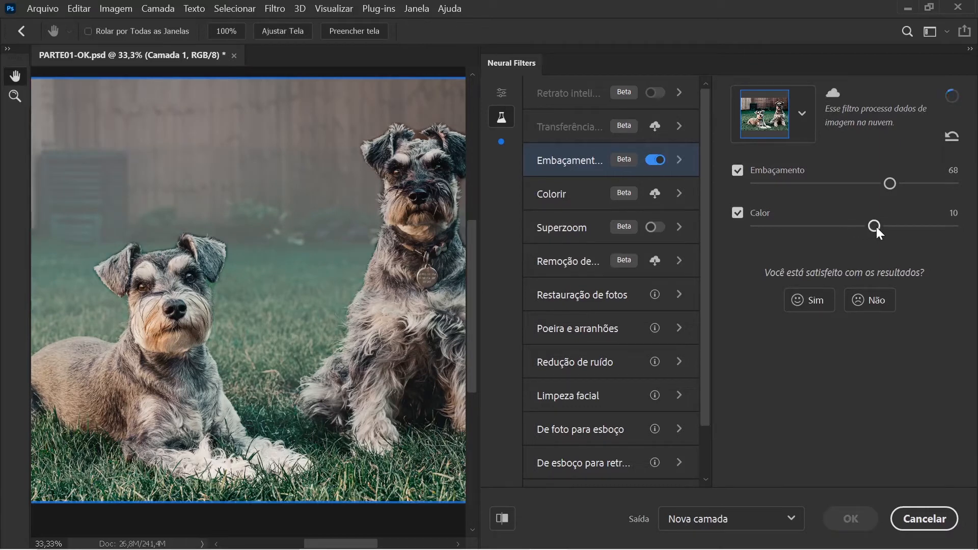
drag(876, 226, 891, 225)
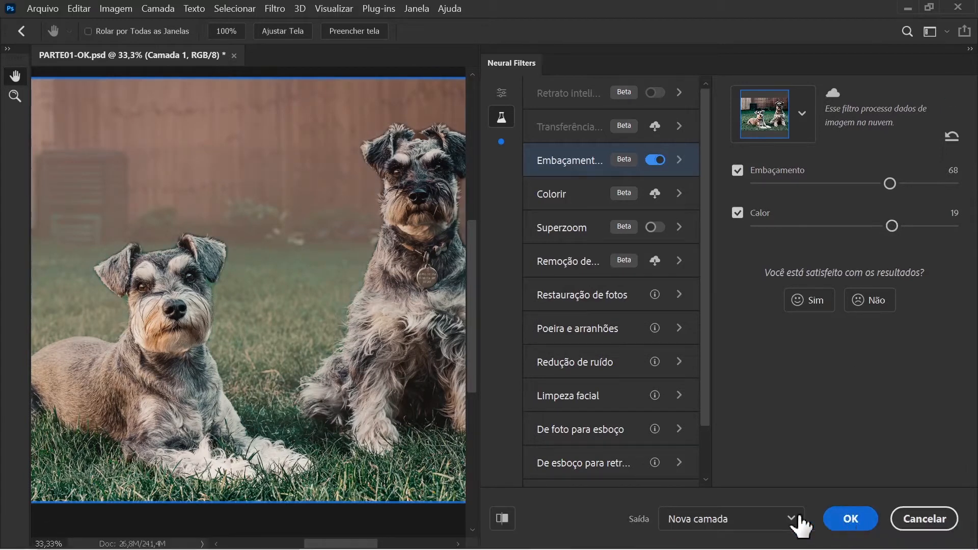
click(771, 525)
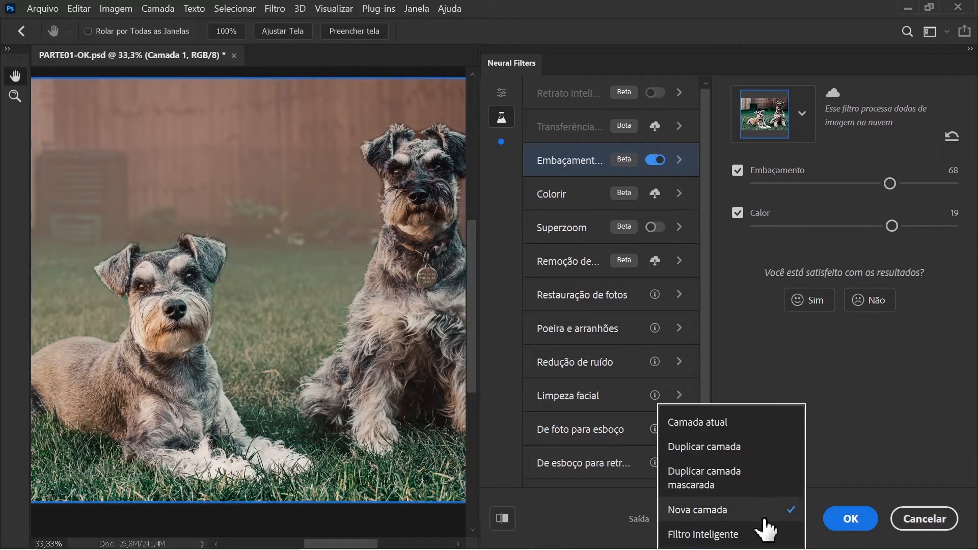
click(748, 428)
click(842, 520)
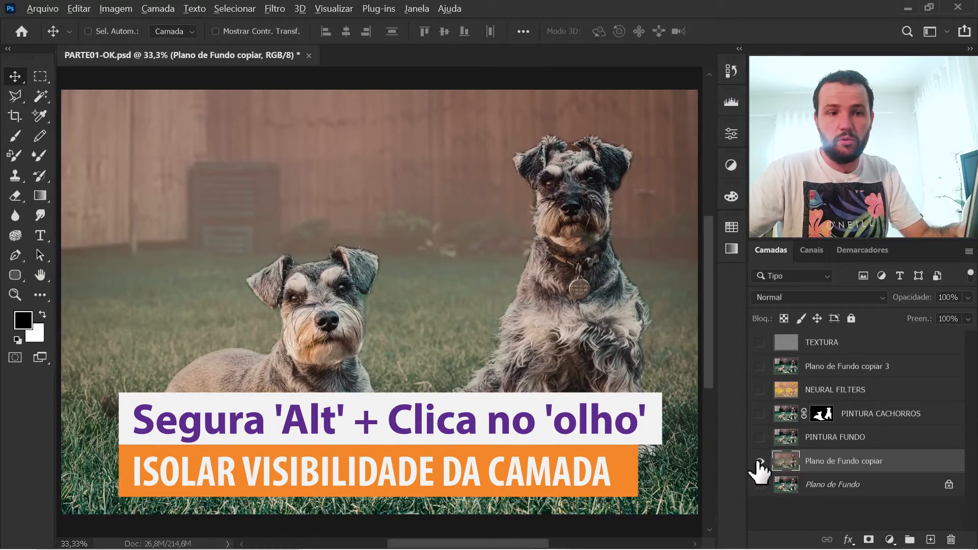
Make all layers visible again and set the PINTURA FUNDO layer's opacity to 50%.
alt+click(760, 461)
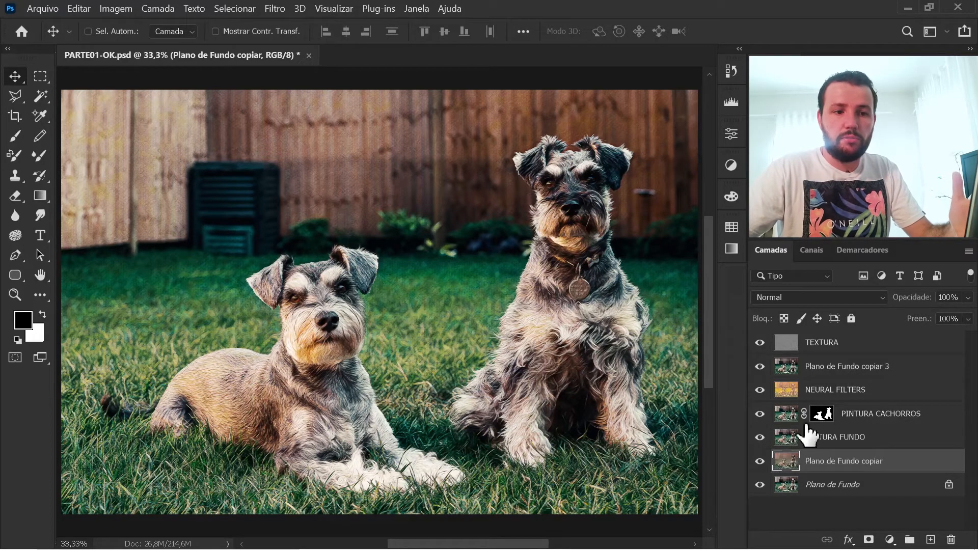
click(889, 439)
click(893, 422)
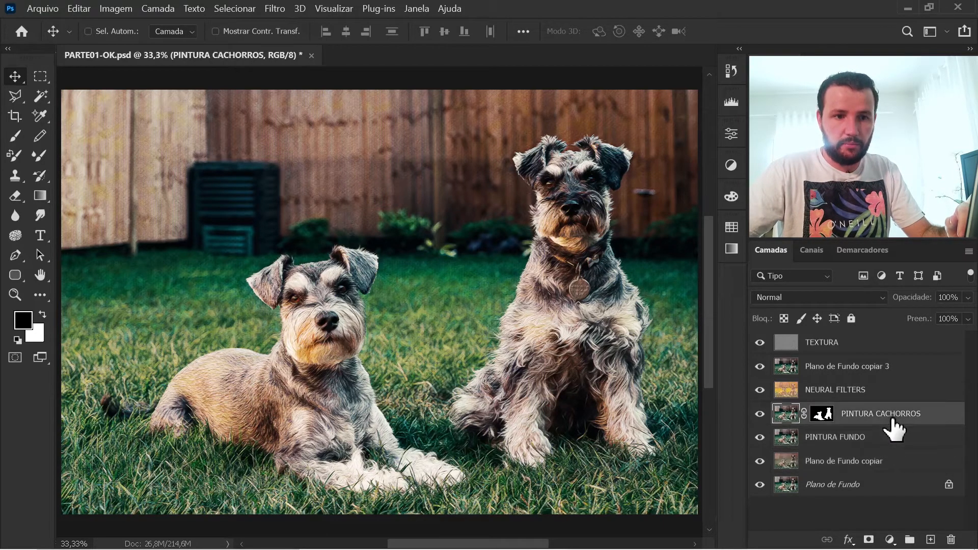
click(877, 438)
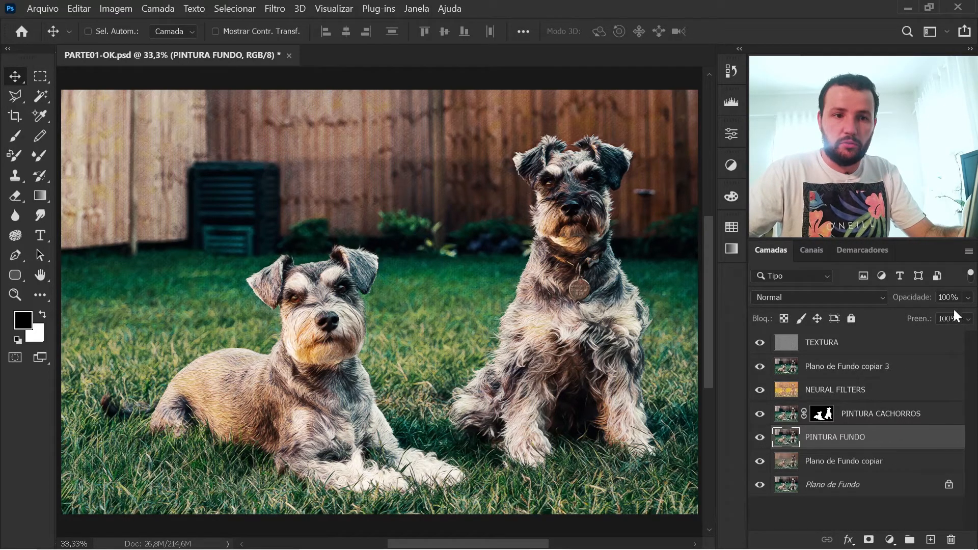
click(968, 299)
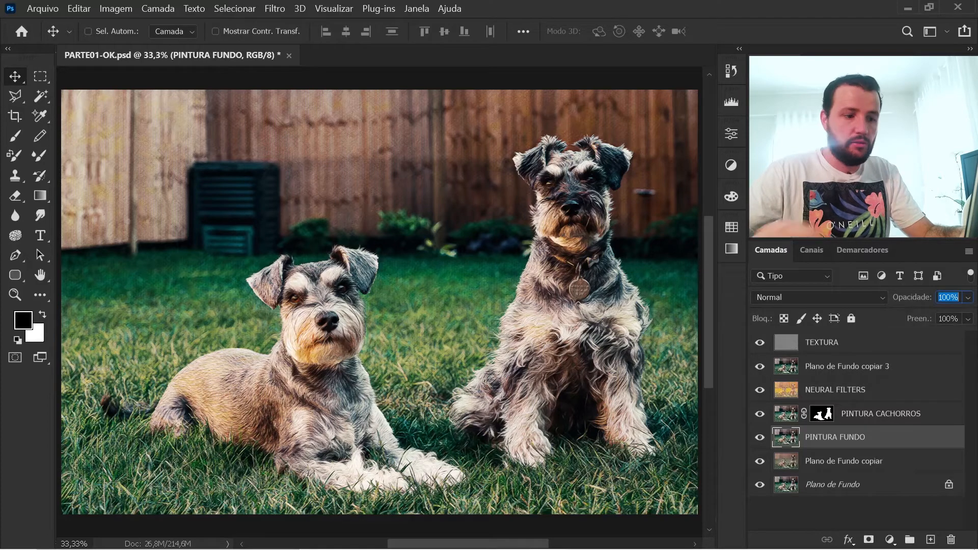
text(50)
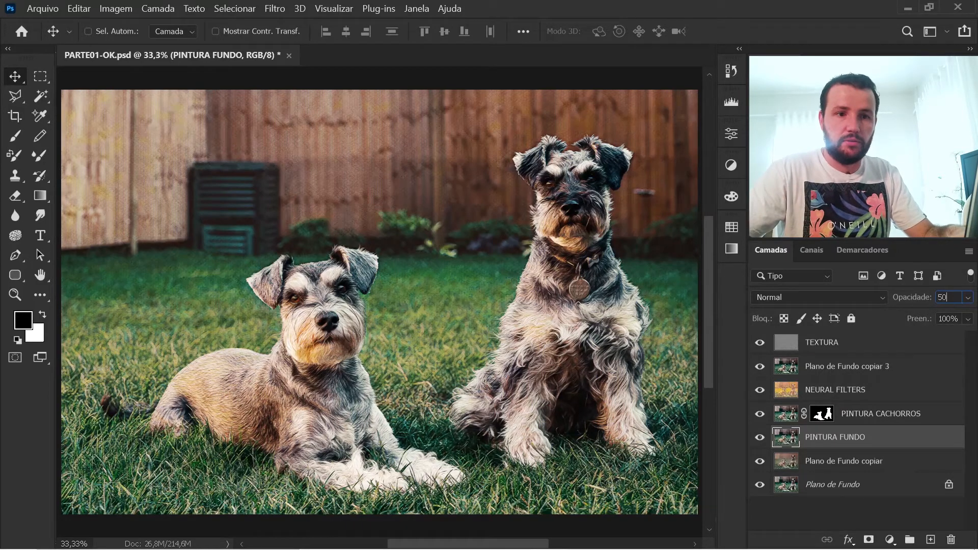
key(Return)
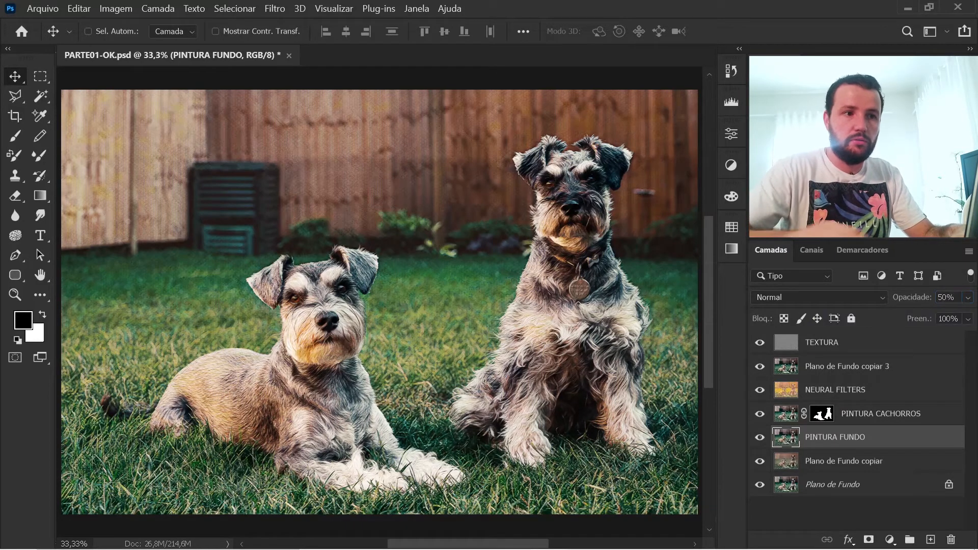
Set the PINTURA CACHORROS layer's opacity to 50% and reselect the PINTURA FUNDO layer.
click(897, 417)
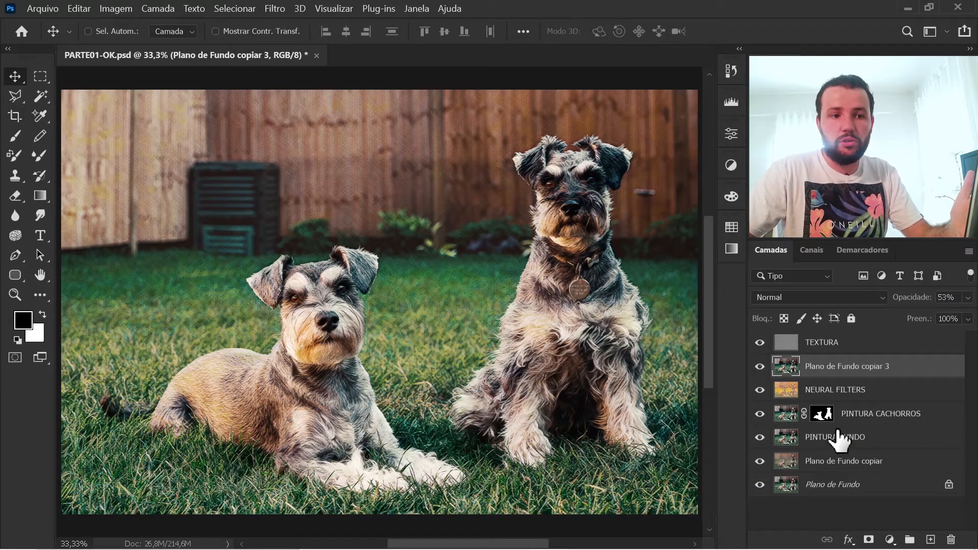
click(839, 438)
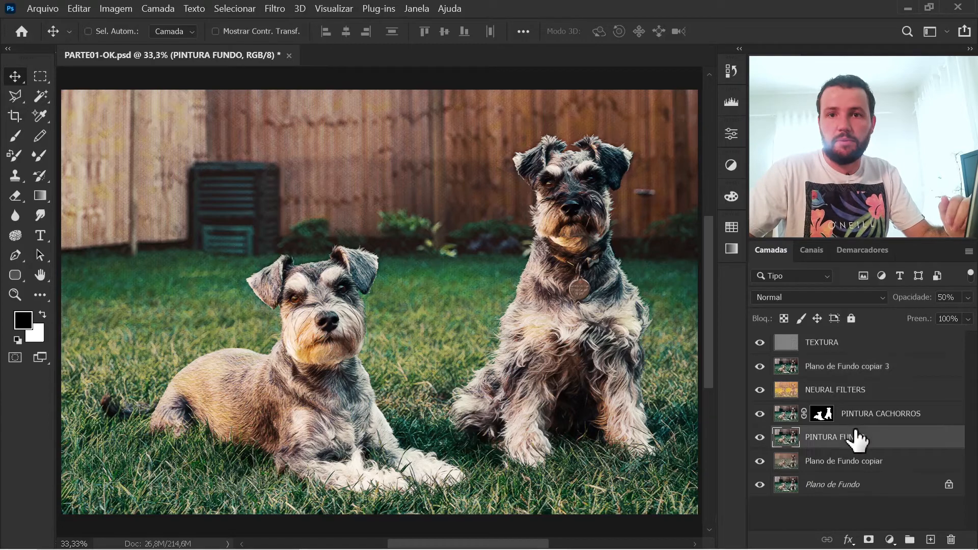
click(891, 418)
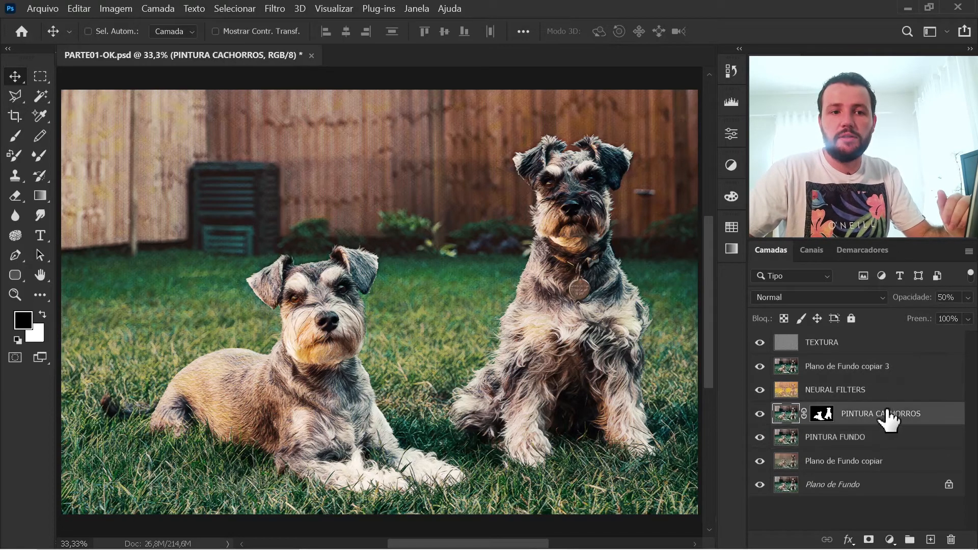
click(856, 442)
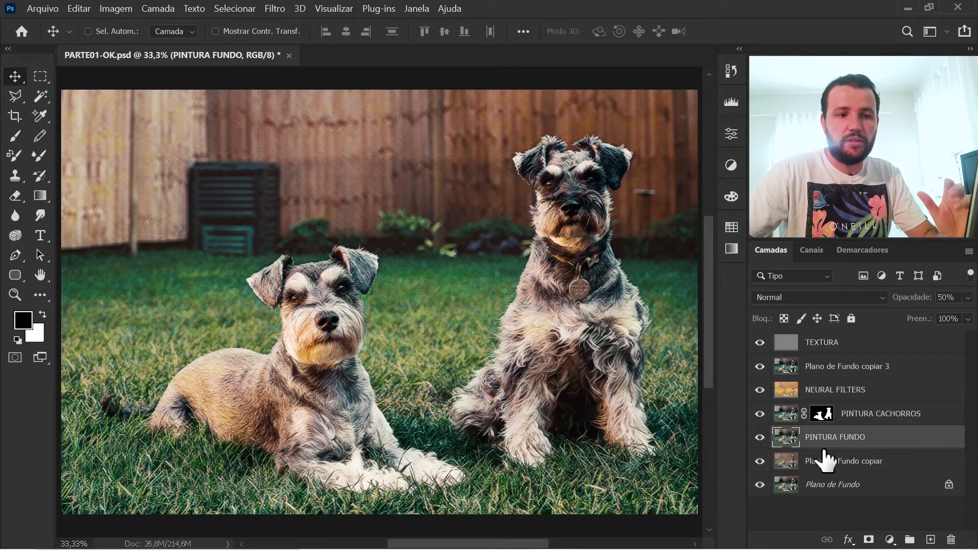
Examine up close how the haze blends with the painted background, the grass and both dogs.
ctrl+click(384, 227)
drag(360, 321, 400, 300)
ctrl+click(458, 323)
ctrl+click(497, 311)
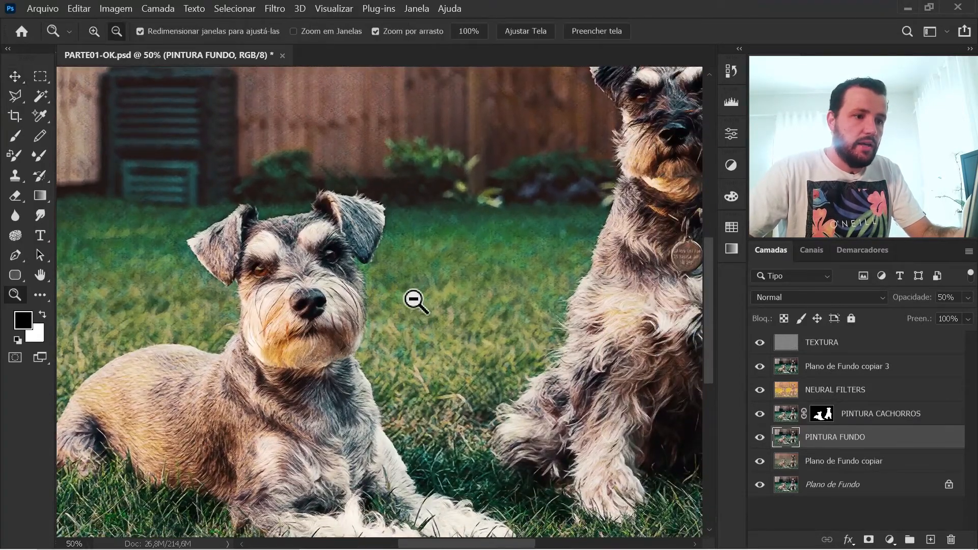
ctrl+alt+click(413, 300)
drag(456, 280, 430, 288)
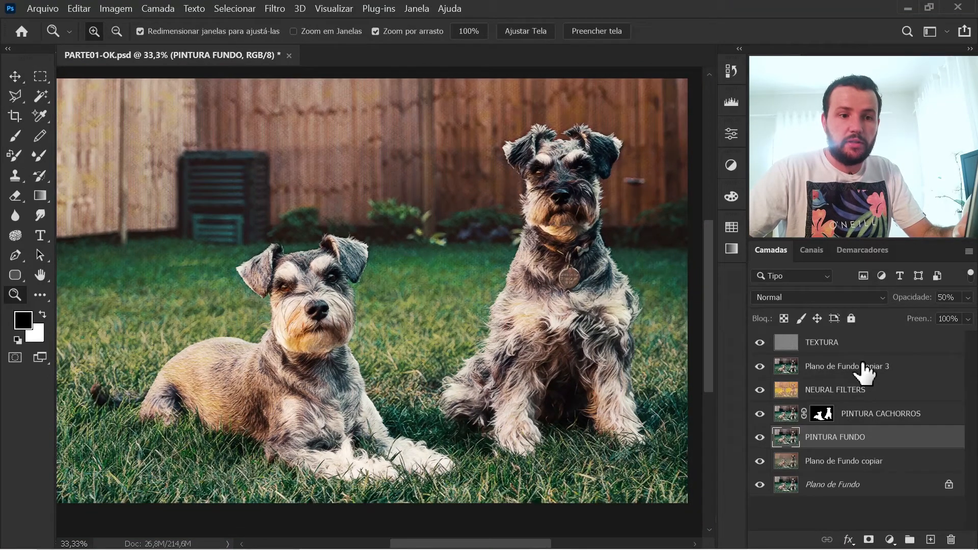
Rename the Plano de Fundo copiar 3 layer to TEXTURA GALERIA DE FILTROS.
click(864, 363)
click(760, 367)
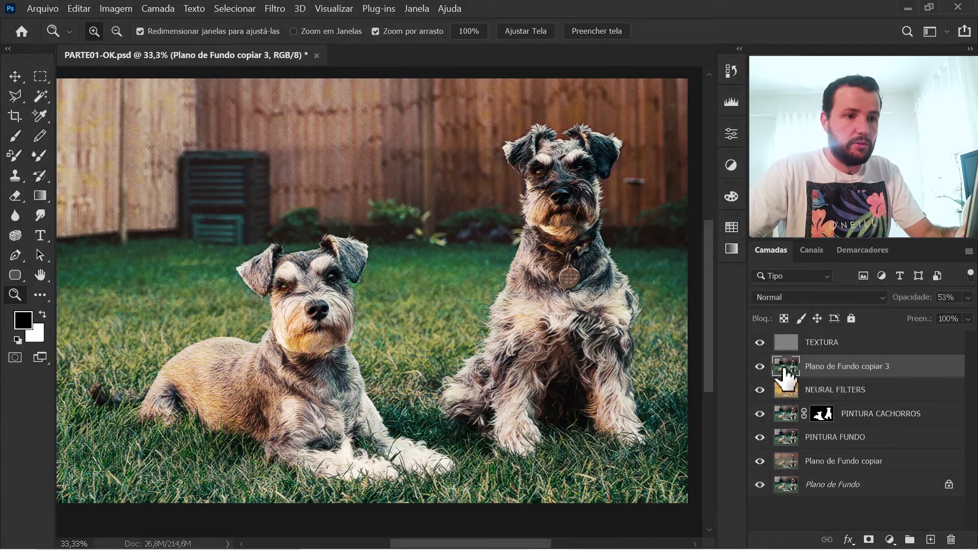
double_click(841, 366)
text(TEXTURA GALERIA DE FILTROS)
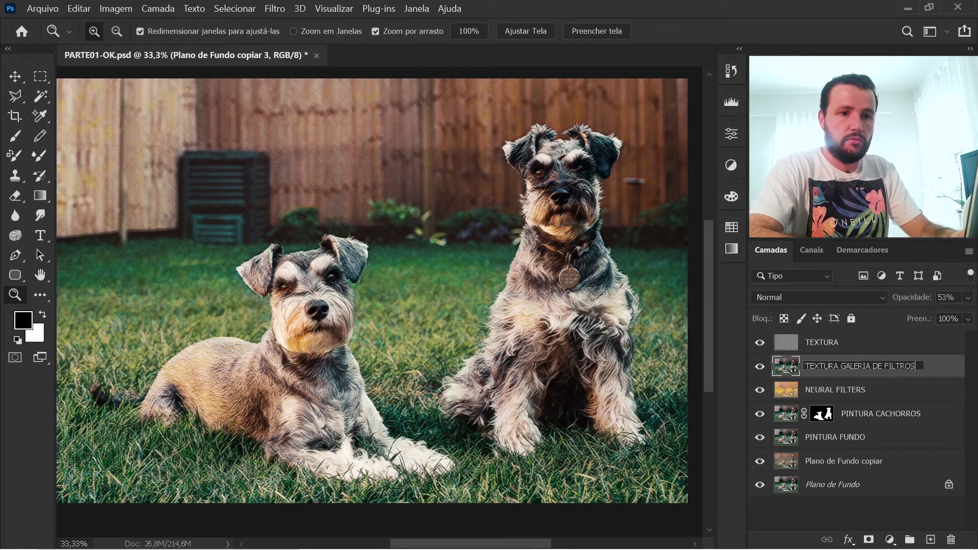
key(Return)
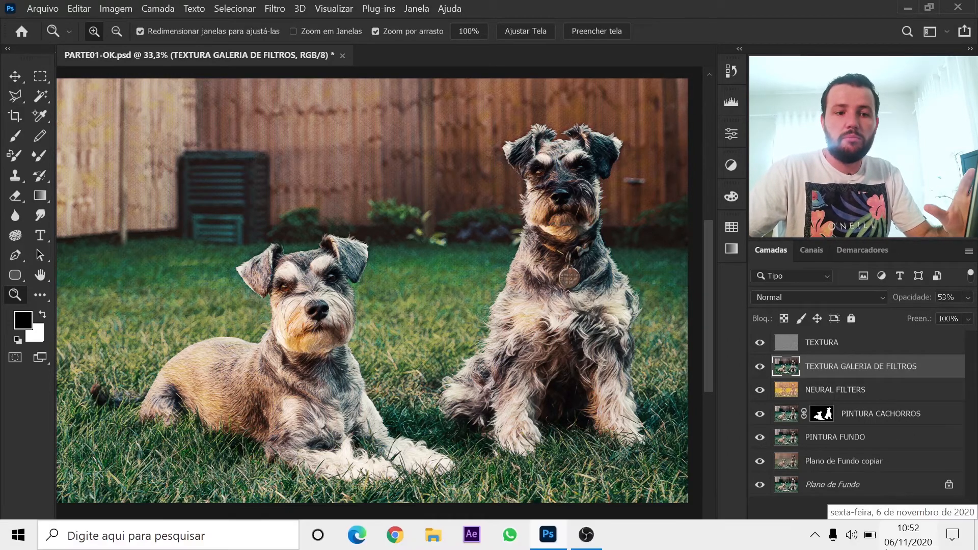
Add a Curves adjustment layer above TEXTURA GALERIA DE FILTROS and raise the upper part of the RGB curve to brighten the image.
click(887, 369)
click(890, 540)
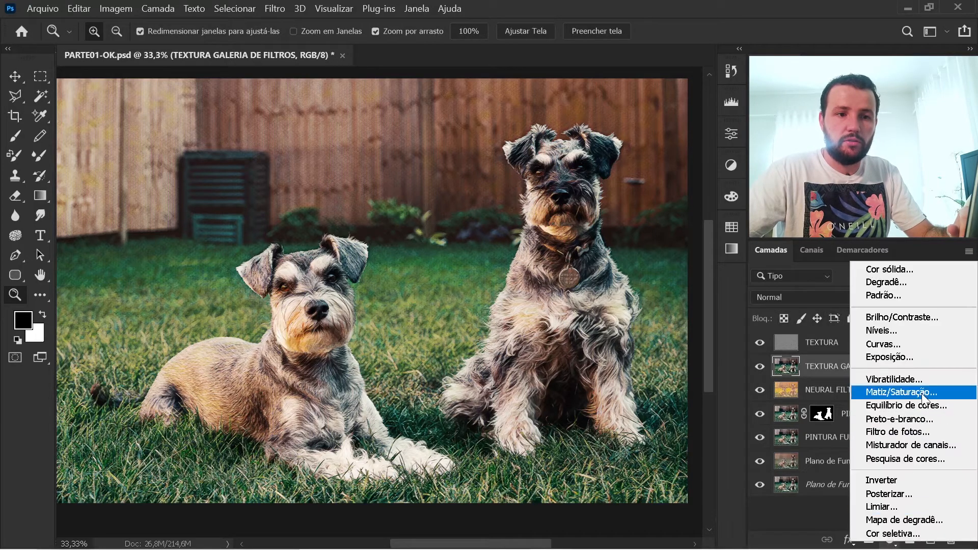
click(933, 344)
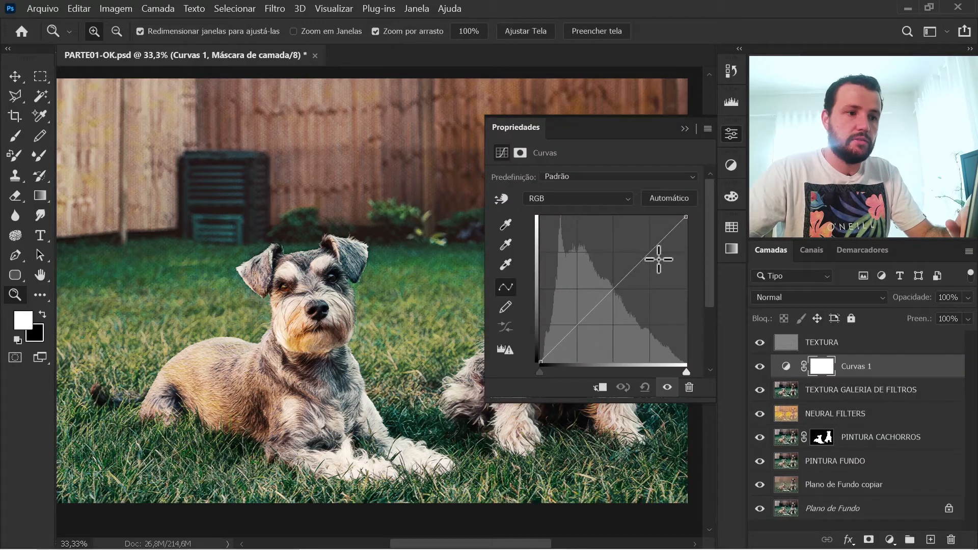
drag(651, 258, 628, 240)
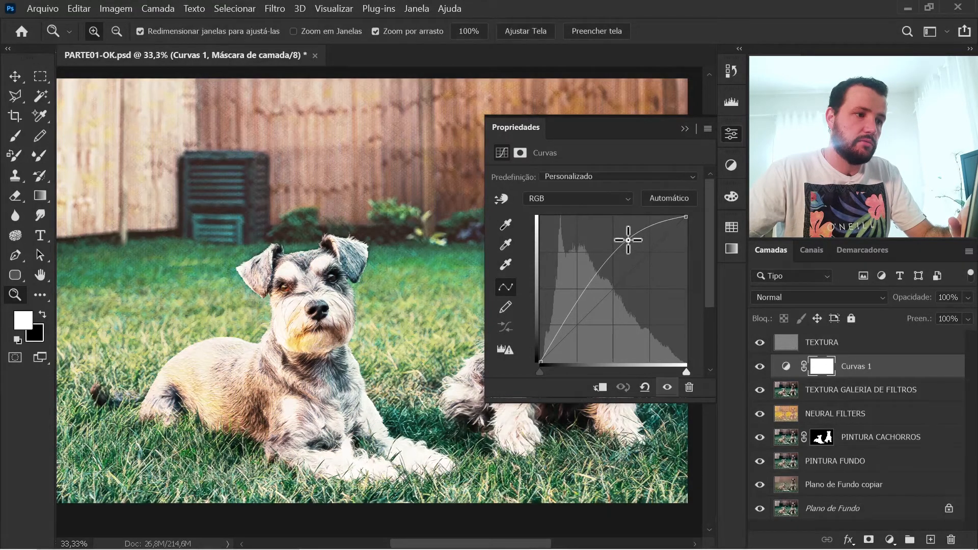
click(732, 135)
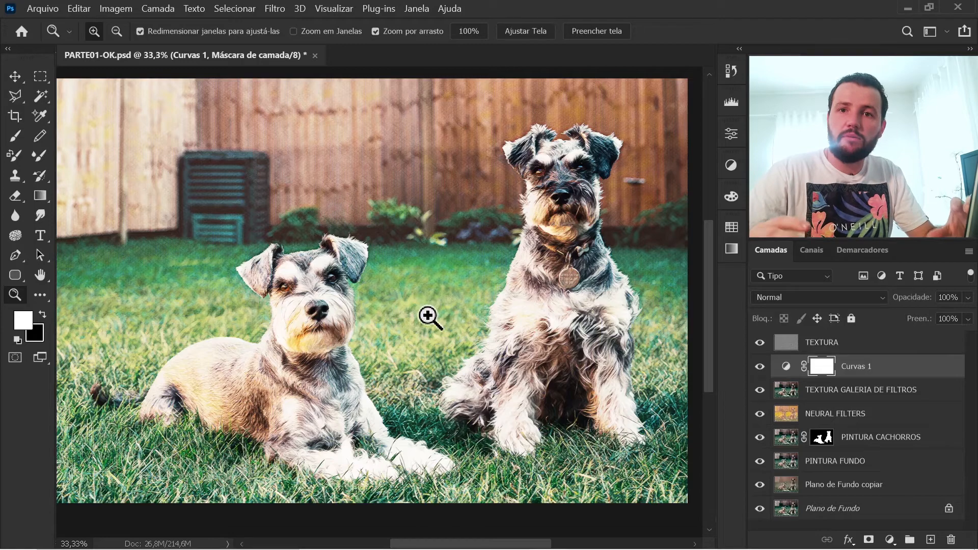
Limit the Curvas 1 layer to the highlights in its blending options, splitting the underlying layer's black Blend If slider to 142 / 182.
double_click(903, 377)
drag(512, 181, 478, 78)
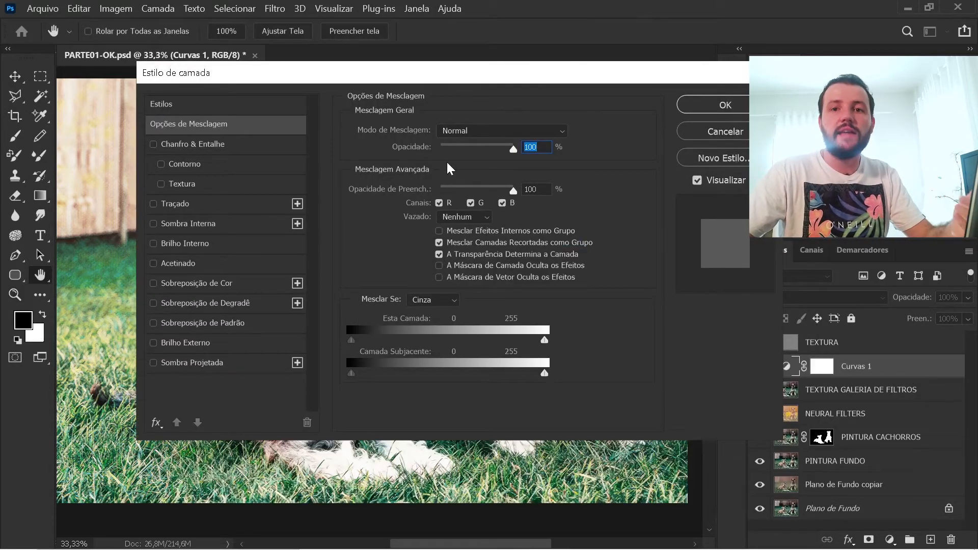
drag(478, 77, 410, 81)
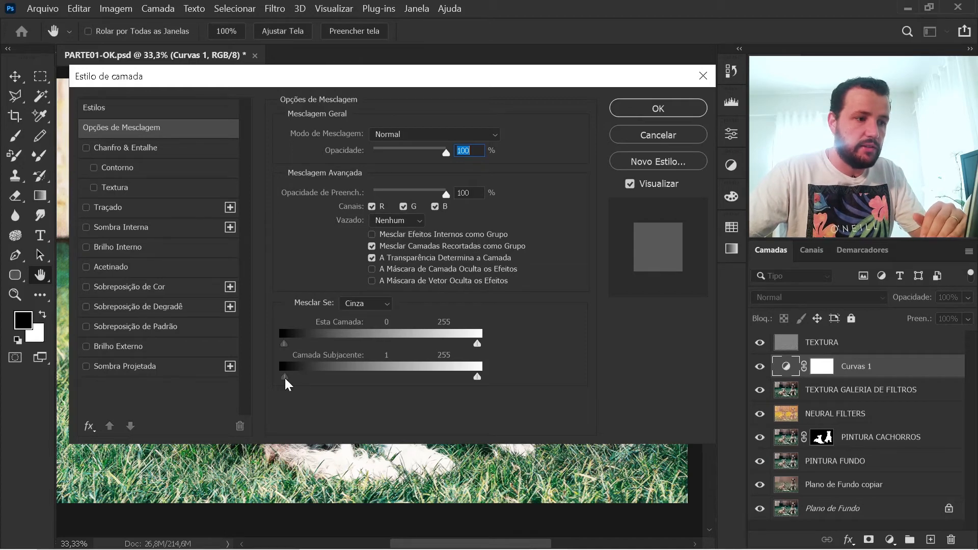
drag(285, 379, 432, 377)
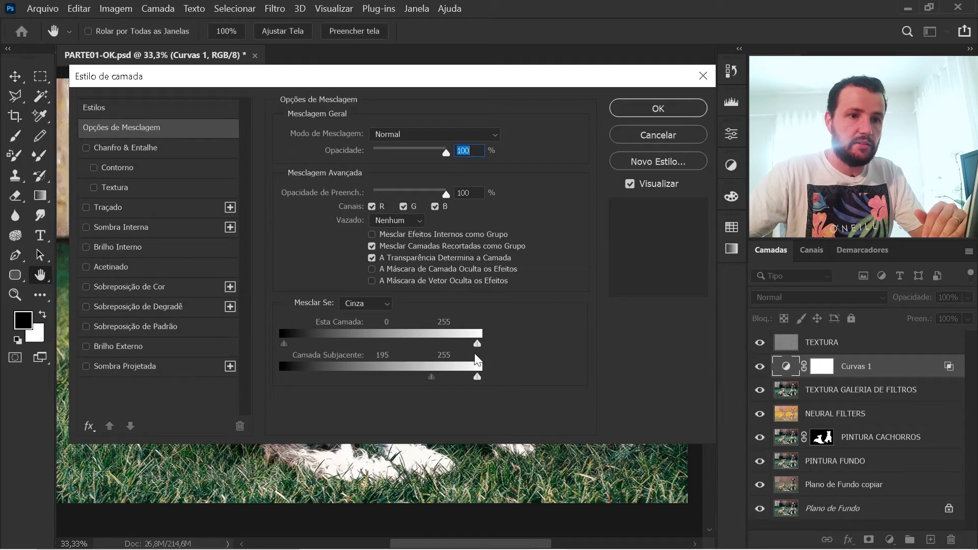
mouse_move(430, 383)
mouse_down()
mouse_move(445, 385)
mouse_move(423, 377)
mouse_up()
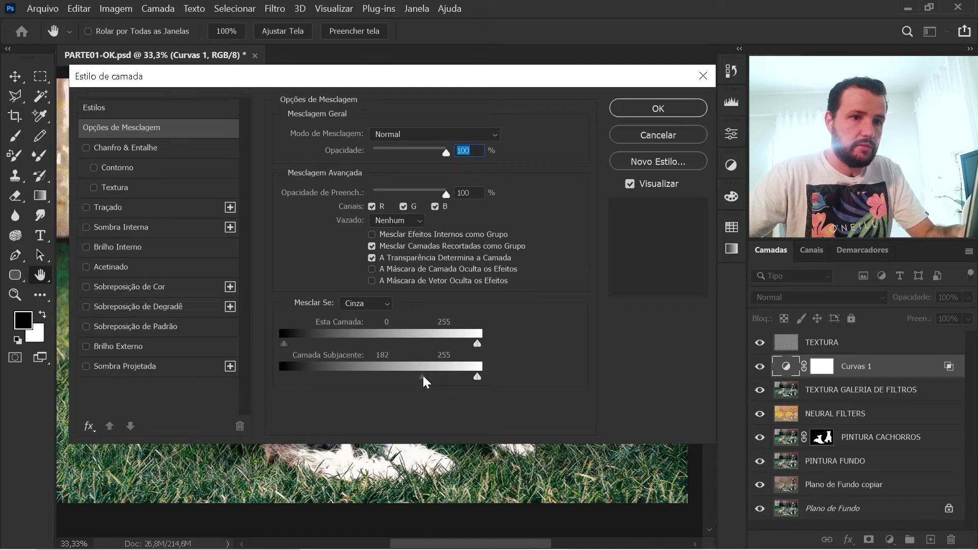
key(alt)
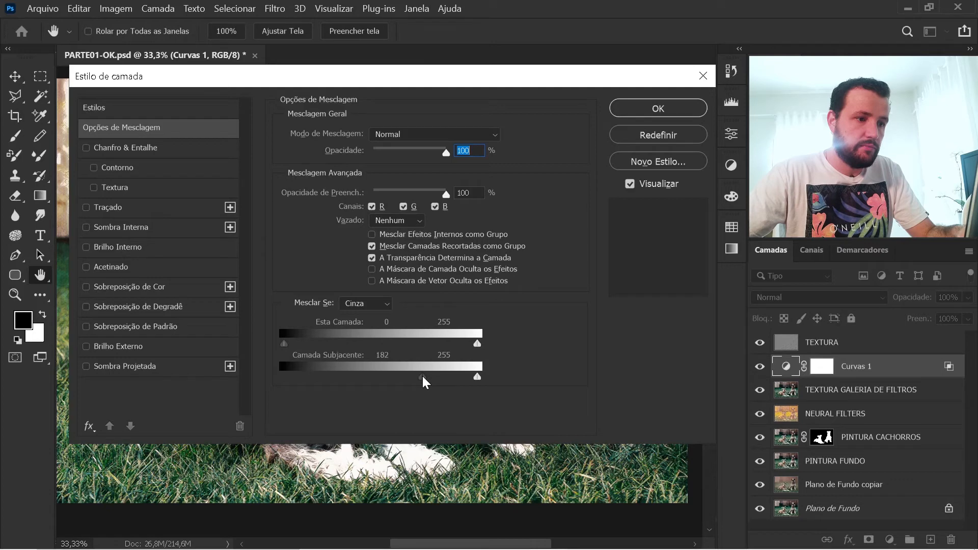
drag(422, 380, 395, 383)
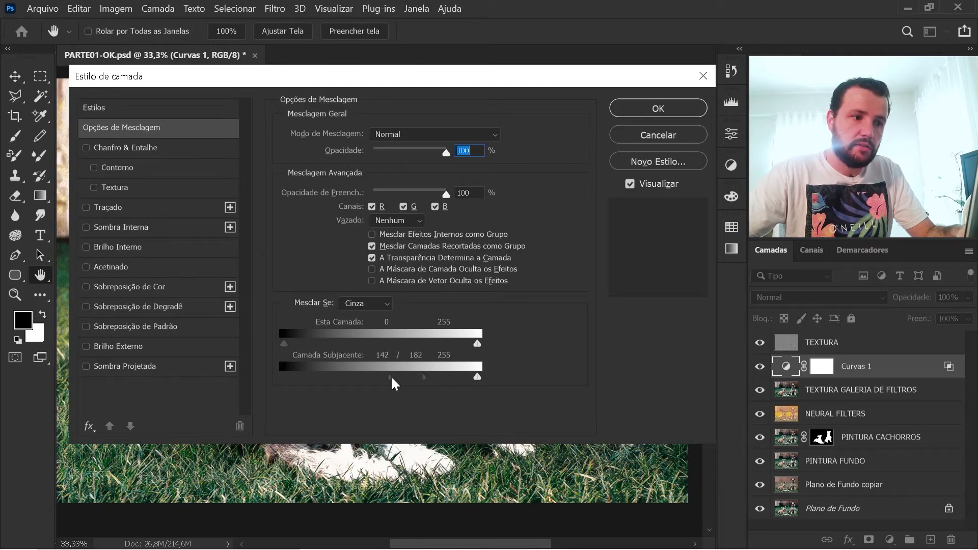
click(656, 113)
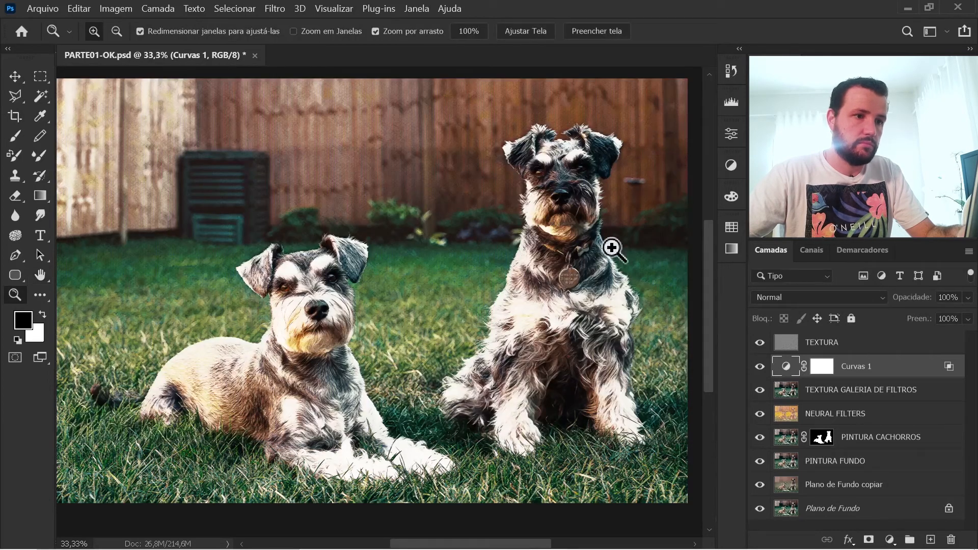
Lower the Curvas 1 layer's opacity to 60% and compare the image with the adjustment hidden and shown.
key(v)
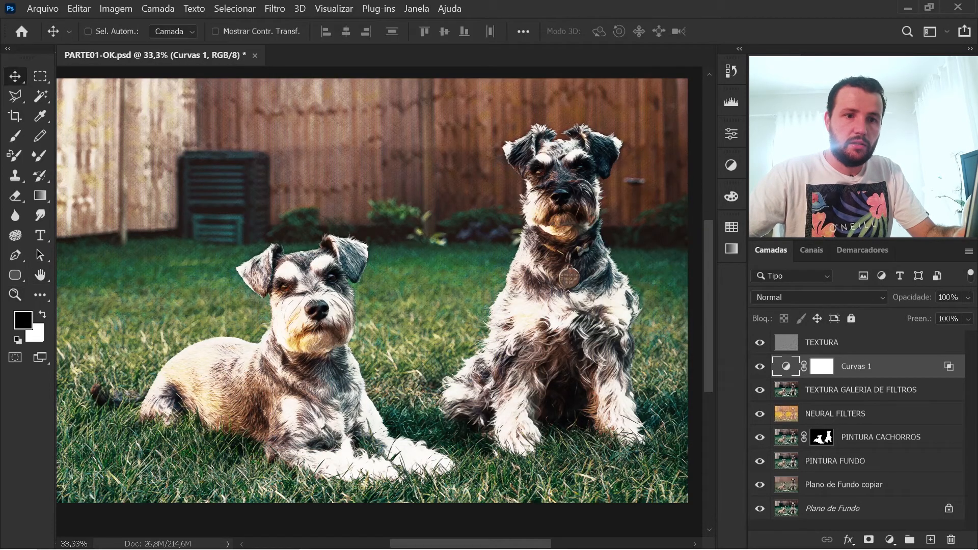
click(967, 297)
drag(968, 318, 966, 319)
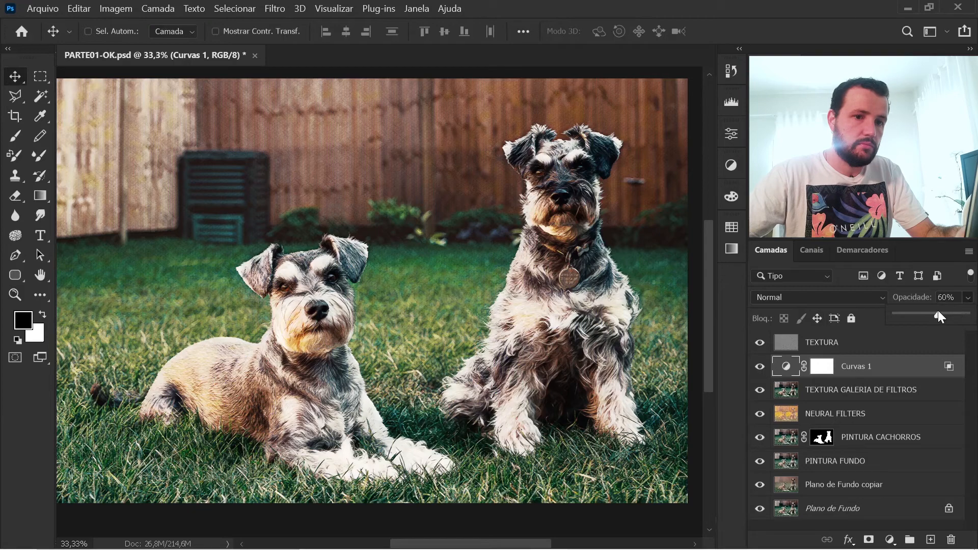
click(879, 375)
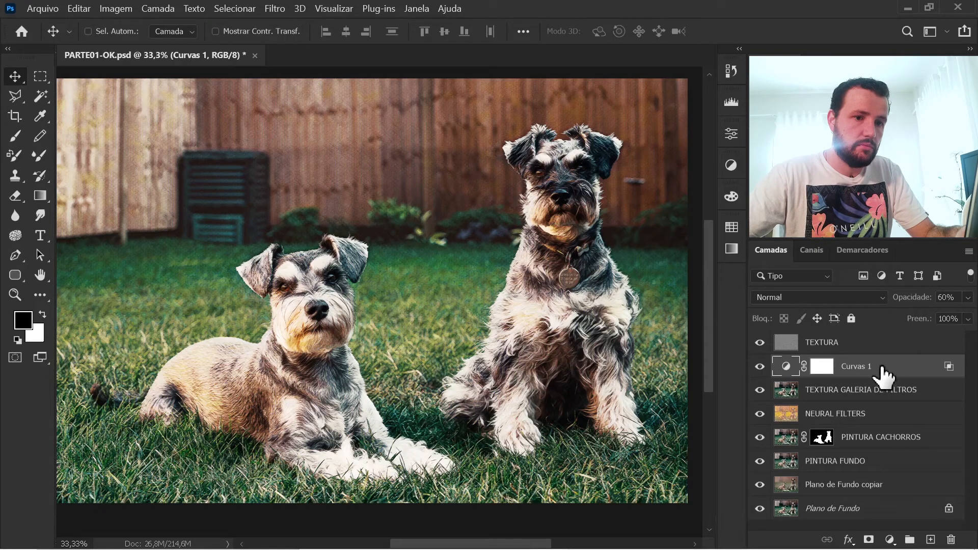
click(760, 367)
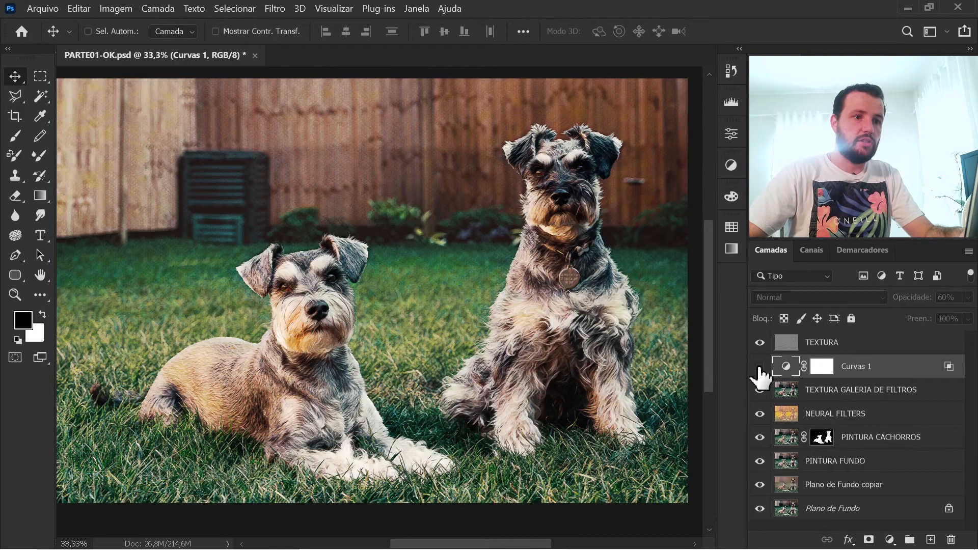
click(759, 367)
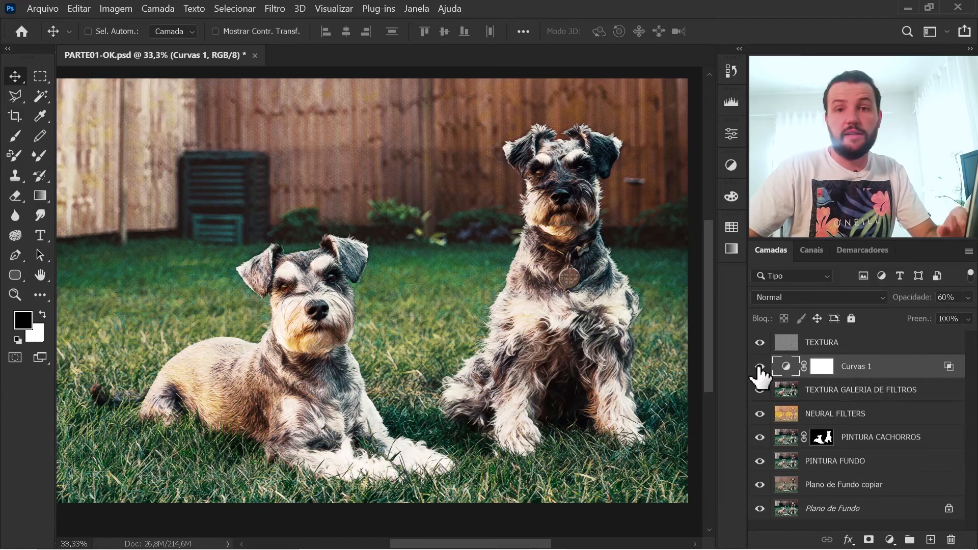